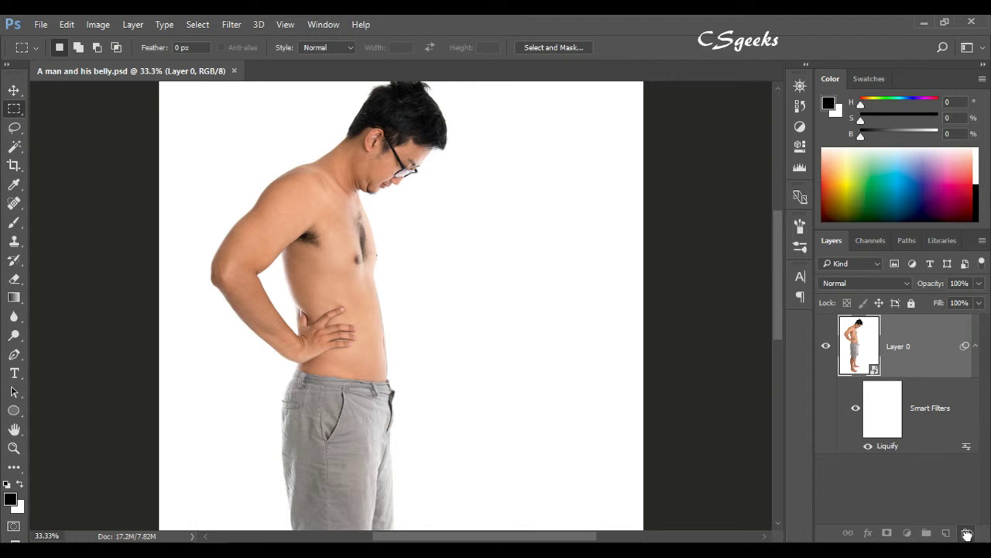
Step: Delete the Liquify smart filter from Layer 0 to bring back the original belly bulge
{"action": "left_click_drag", "start_coordinate": [966, 535], "coordinate": [967, 534]}
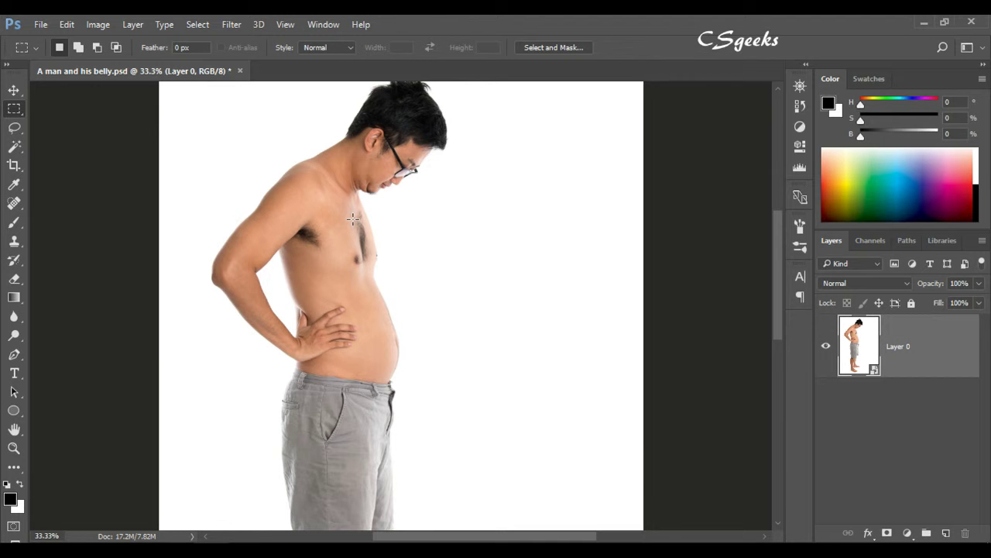
Step: Open Filter > Liquify and apply Load Last Mesh to flatten the belly
{"action": "left_click", "coordinate": [230, 24]}
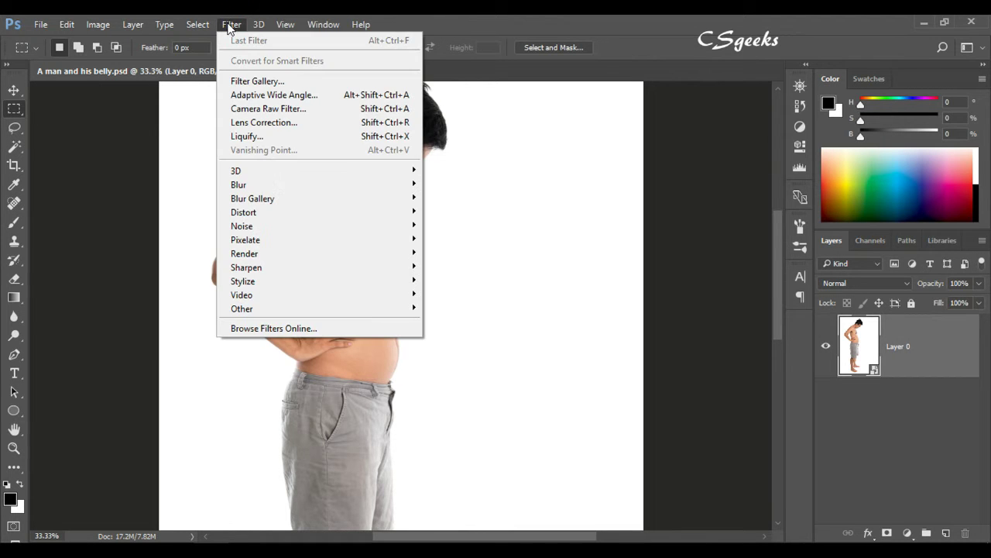
{"action": "left_click", "coordinate": [272, 136]}
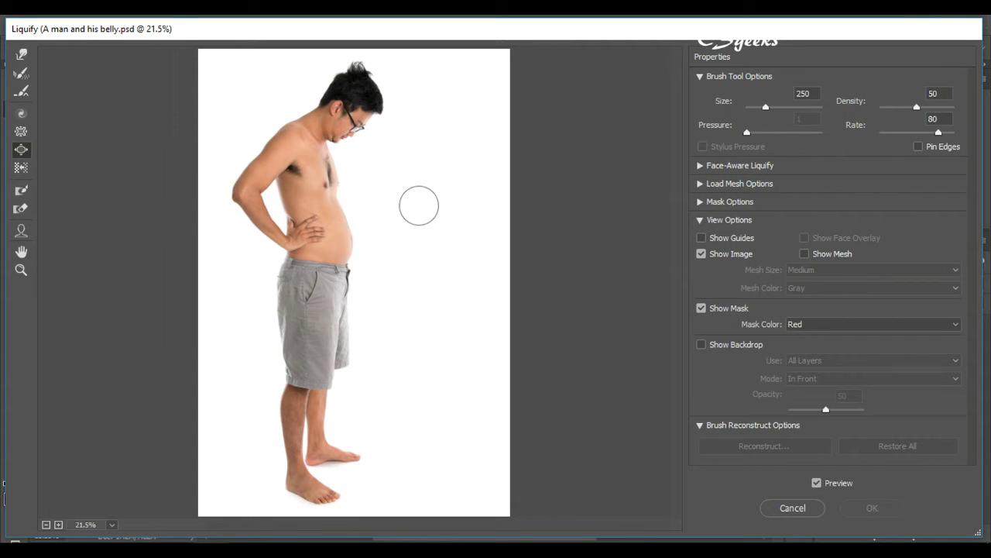
{"action": "left_click", "coordinate": [698, 183]}
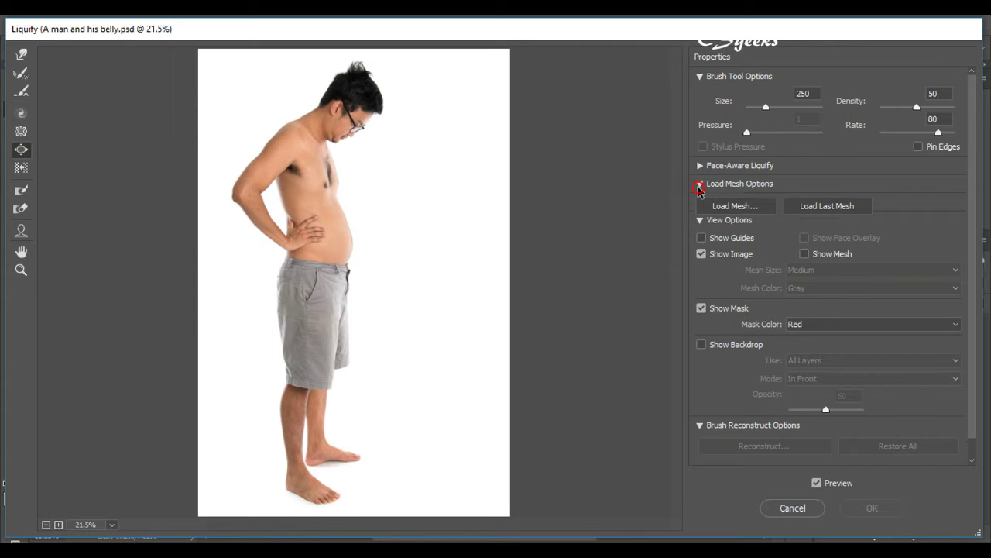
{"action": "left_click", "coordinate": [802, 208]}
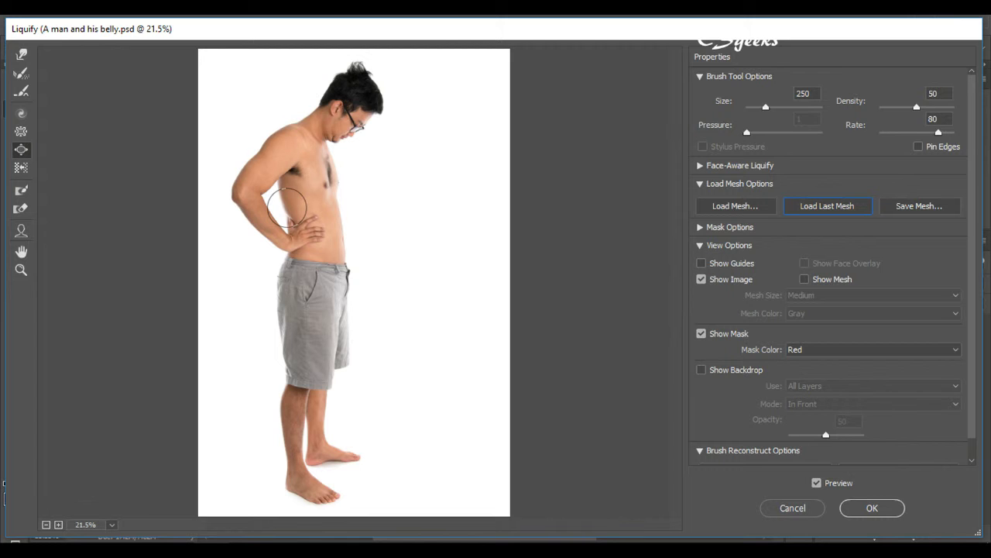
Step: Select the brush size field and pan the preview to show the whole shoulder
{"action": "scroll", "coordinate": [287, 206], "scroll_direction": "up", "scroll_amount": 1}
{"action": "scroll", "coordinate": [287, 206], "scroll_direction": "up", "scroll_amount": 2}
{"action": "scroll", "coordinate": [287, 206], "scroll_direction": "up", "scroll_amount": 1}
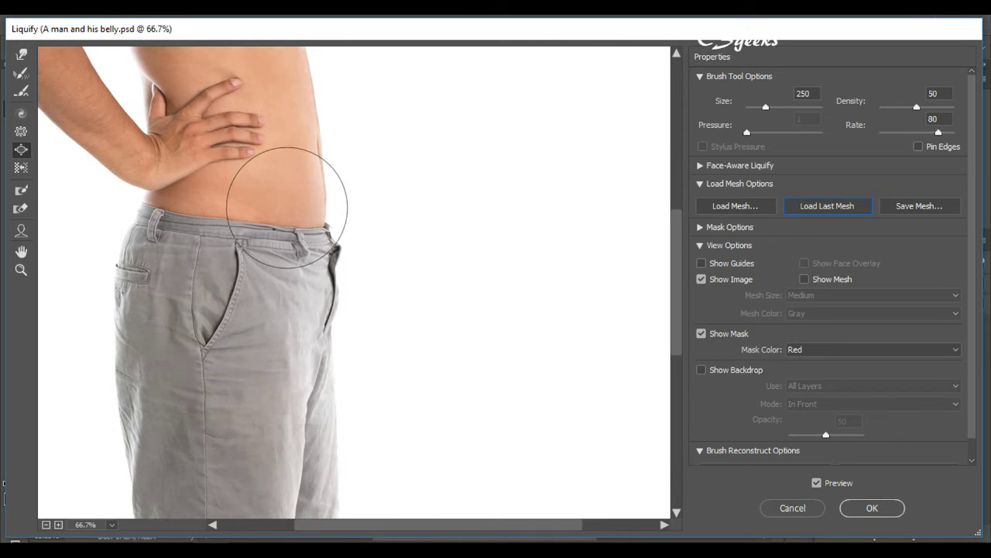
{"action": "scroll", "coordinate": [288, 203], "scroll_direction": "up", "scroll_amount": 2}
{"action": "scroll", "coordinate": [302, 236], "scroll_direction": "up", "scroll_amount": 3}
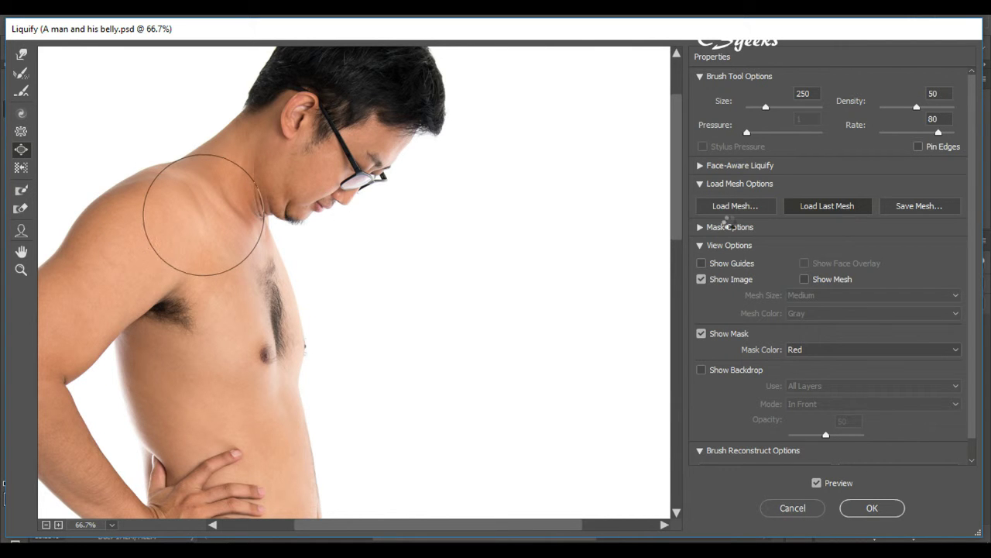
{"action": "left_click", "coordinate": [810, 92]}
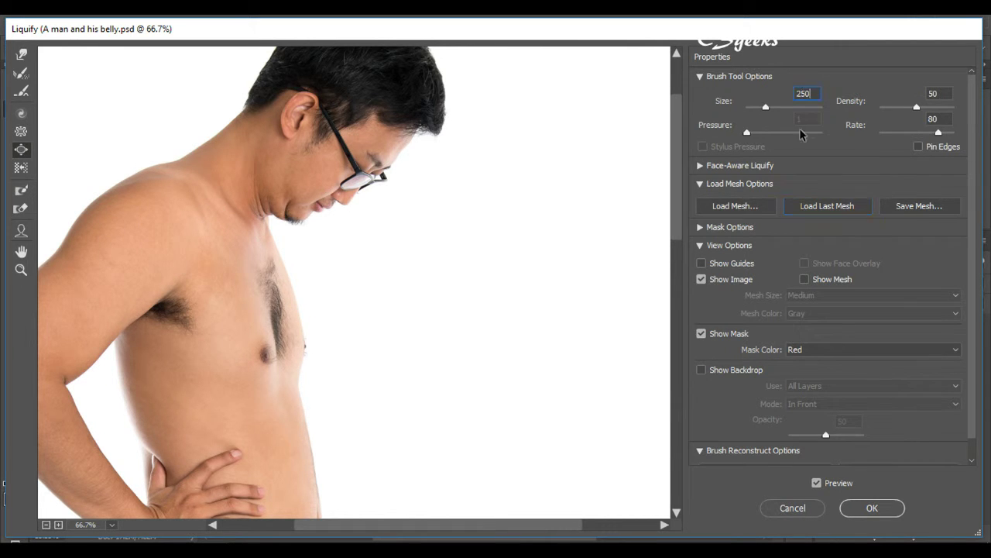
{"action": "left_click_drag", "start_coordinate": [194, 159], "coordinate": [337, 147]}
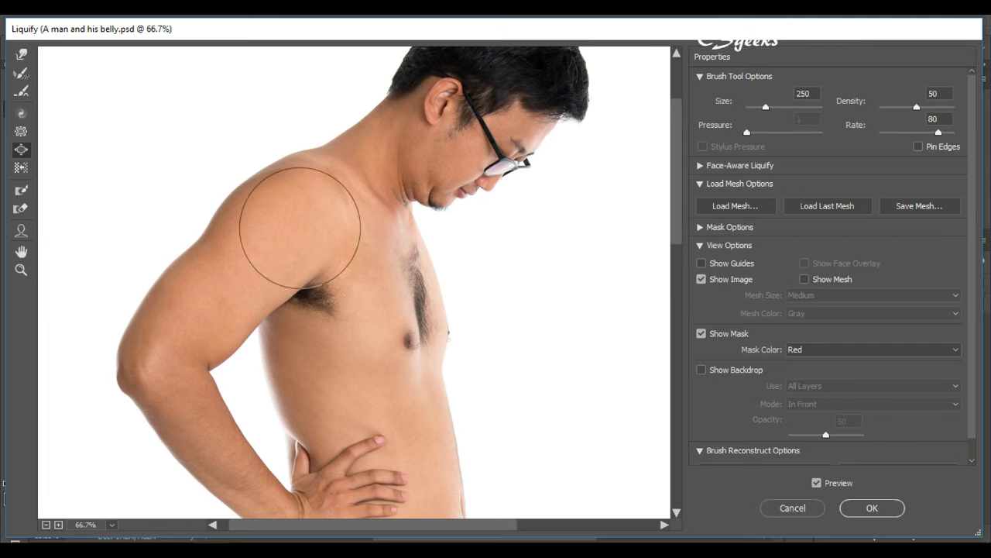
{"action": "scroll", "coordinate": [337, 260], "scroll_direction": "down", "scroll_amount": 5}
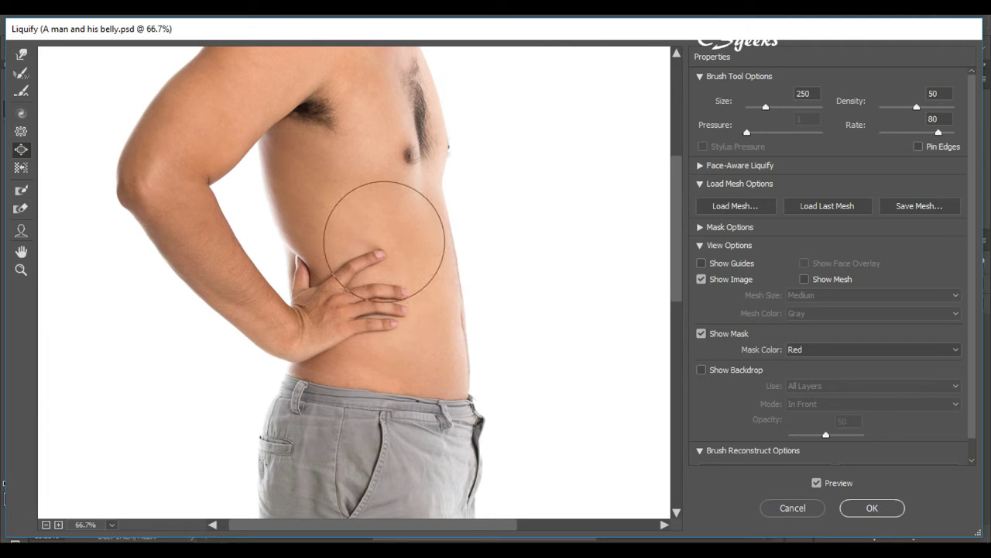
{"action": "scroll", "coordinate": [384, 240], "scroll_direction": "up", "scroll_amount": 3}
{"action": "scroll", "coordinate": [403, 294], "scroll_direction": "up", "scroll_amount": 4}
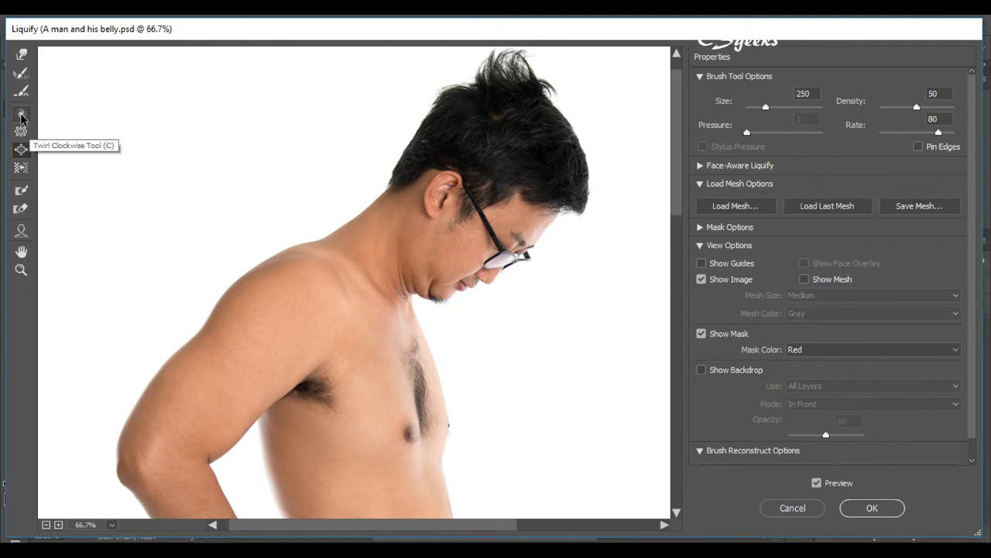
Step: Twirl the man's head with the Twirl Clockwise tool at brush size 700
{"action": "left_click", "coordinate": [22, 116]}
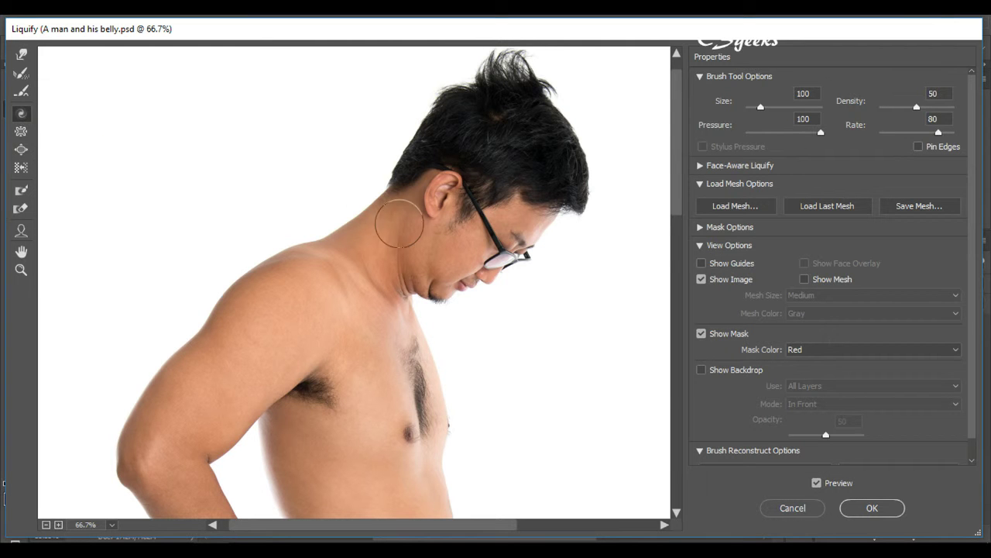
{"action": "key", "text": "bracketright"}
{"action": "key", "text": "bracketright"}
{"action": "key", "text": "bracketright"}
{"action": "key", "text": "bracketright"}
{"action": "key", "text": "bracketright"}
{"action": "key", "text": "bracketright"}
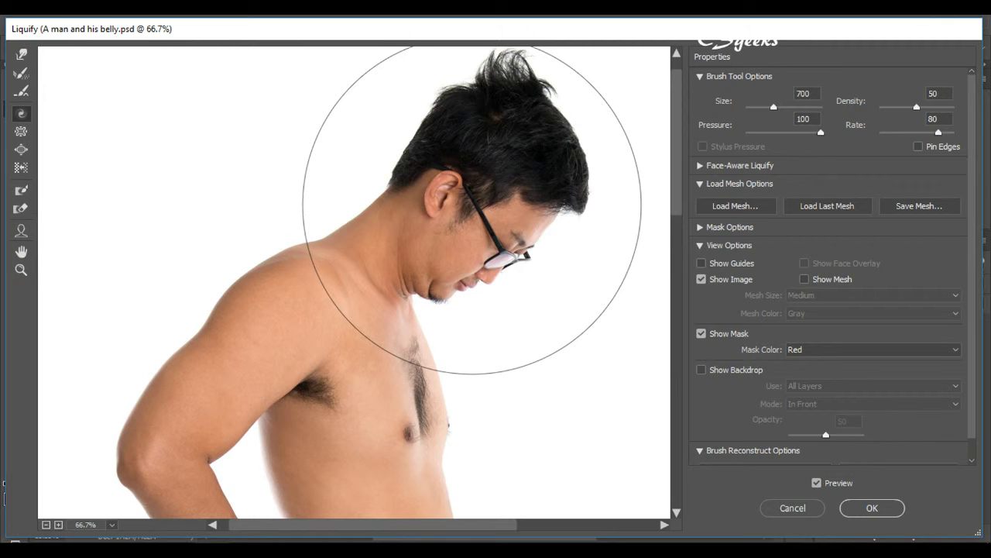
{"action": "scroll", "coordinate": [472, 209], "scroll_direction": "down", "scroll_amount": 1}
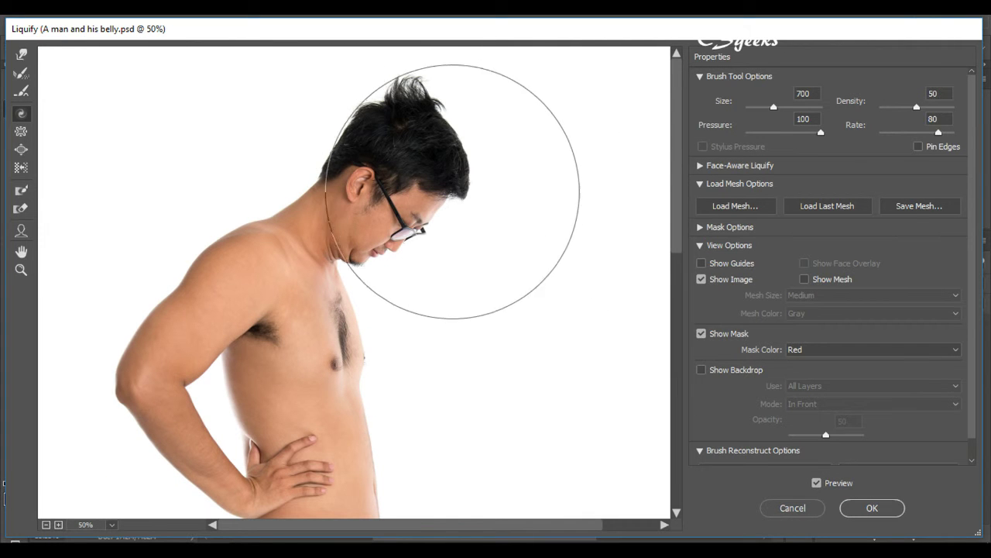
{"action": "left_click_drag", "start_coordinate": [398, 178], "coordinate": [398, 178]}
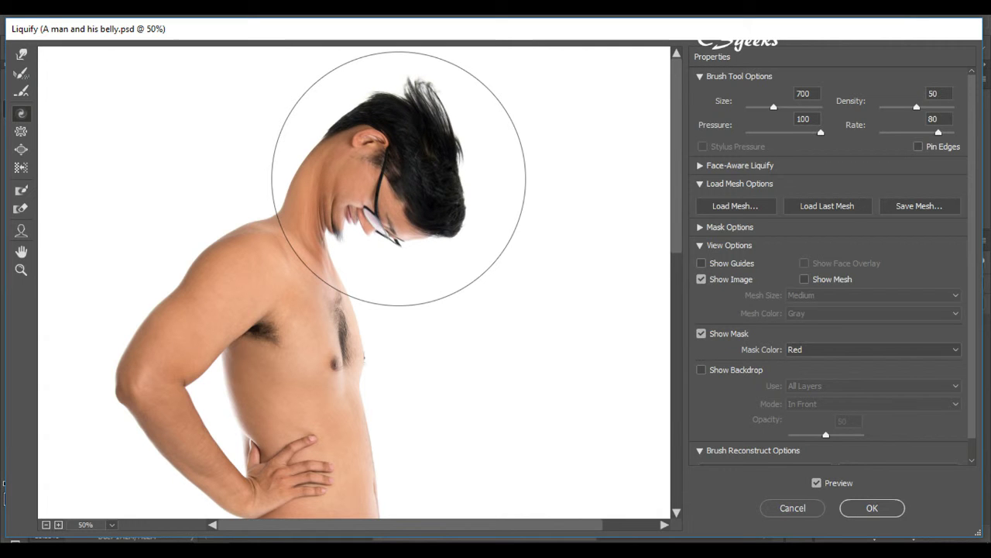
{"action": "left_click_drag", "start_coordinate": [398, 178], "coordinate": [398, 178]}
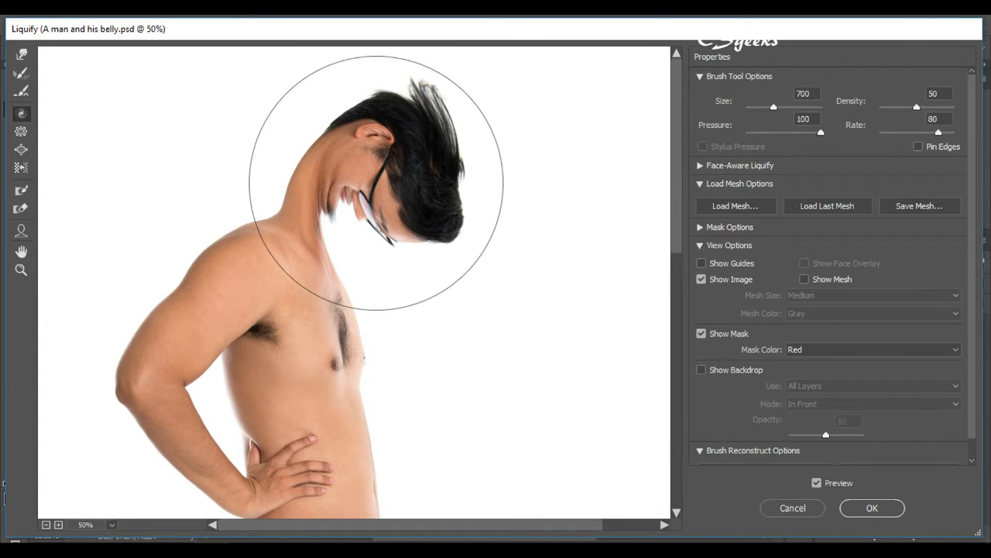
{"action": "left_click_drag", "start_coordinate": [377, 183], "coordinate": [377, 183]}
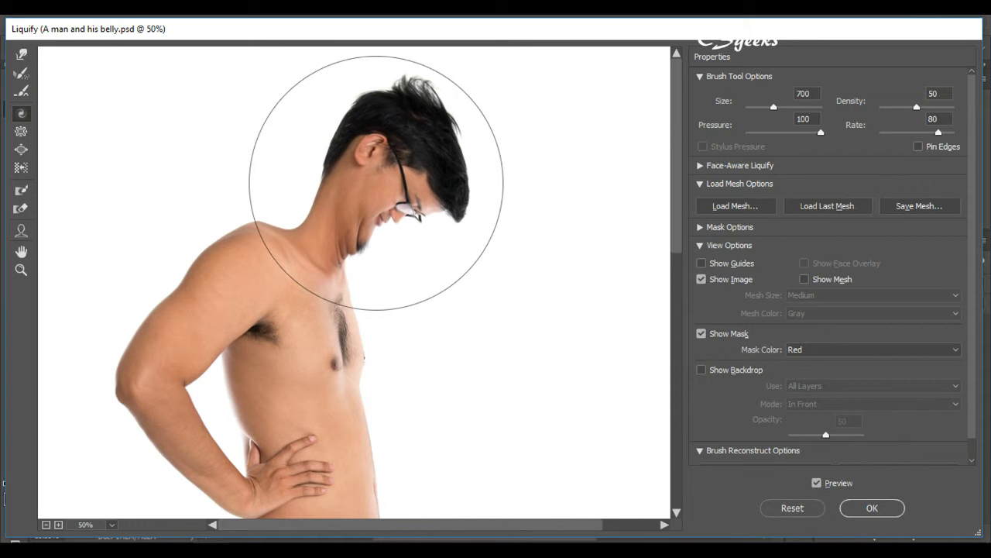
Step: At brush size 900, twist the head back, enable Pin Edges, and undo the distortion
{"action": "key", "text": "bracketright"}
{"action": "key", "text": "bracketright"}
{"action": "left_click_drag", "start_coordinate": [376, 183], "coordinate": [376, 183]}
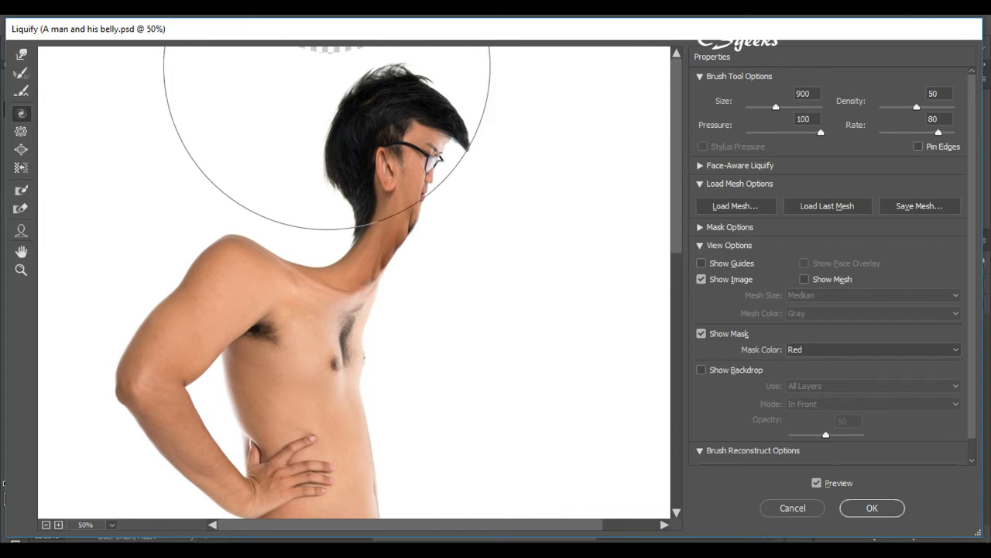
{"action": "left_click", "coordinate": [918, 147]}
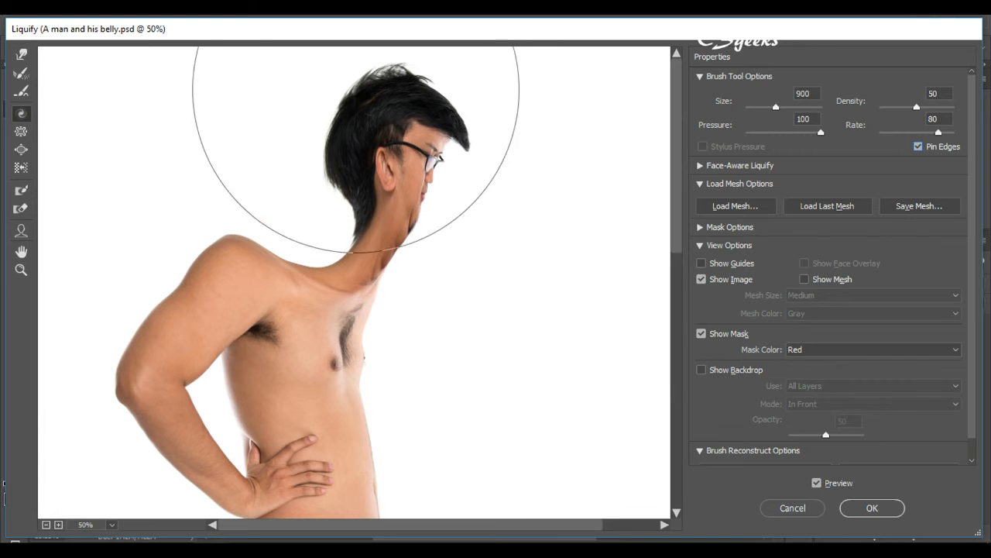
{"action": "key", "text": "ctrl+alt+z"}
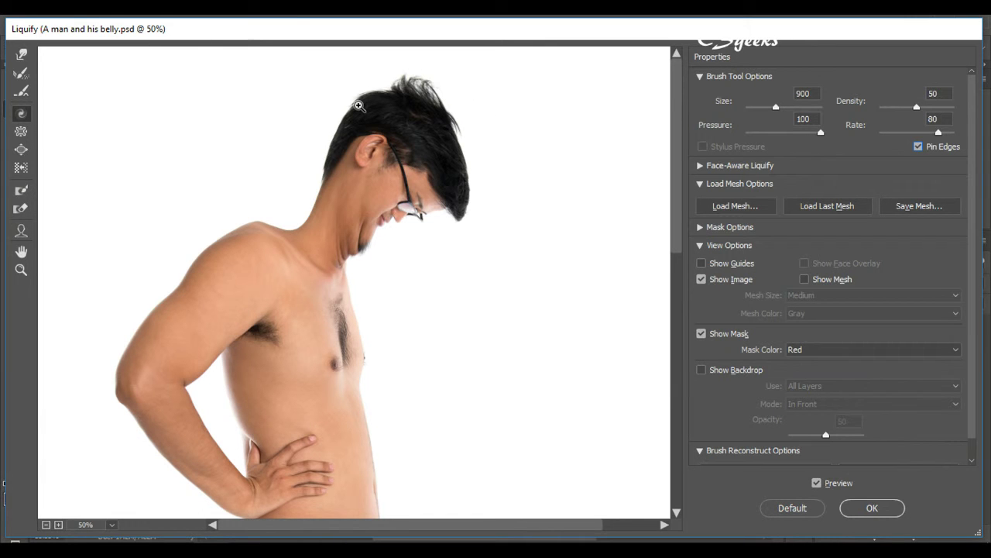
Step: Reload the last mesh to discard the head distortion
{"action": "left_click", "coordinate": [808, 207]}
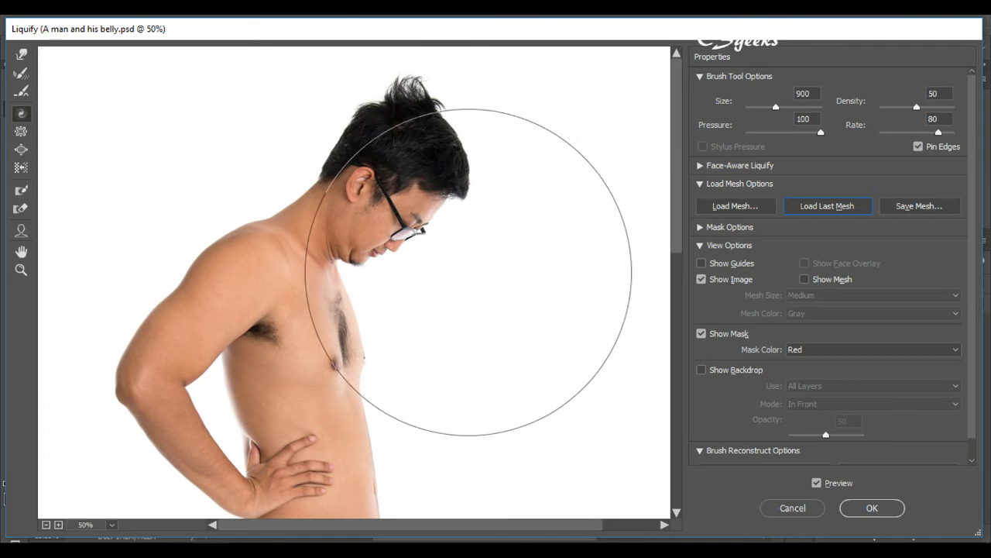
{"action": "scroll", "coordinate": [450, 284], "scroll_direction": "down", "scroll_amount": 3}
{"action": "scroll", "coordinate": [450, 284], "scroll_direction": "up", "scroll_amount": 3}
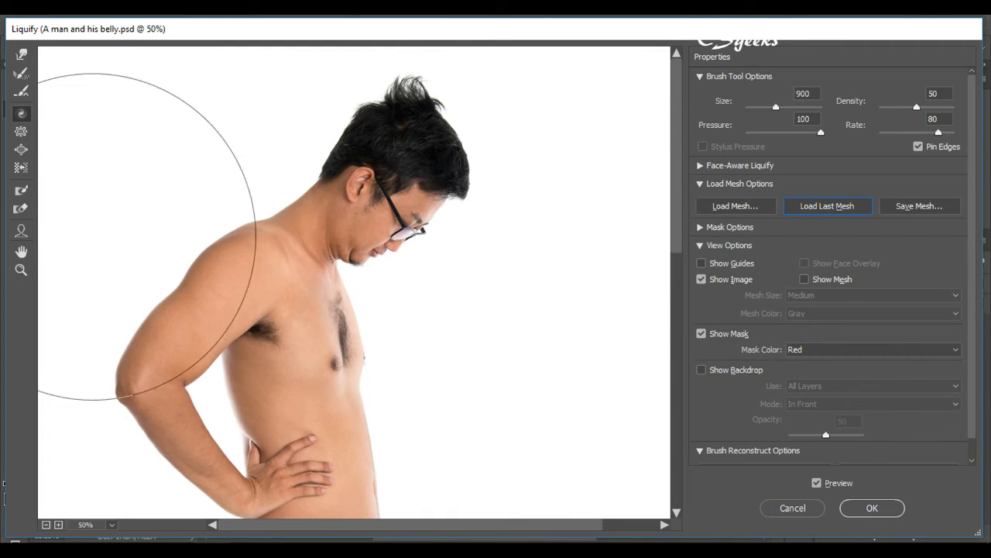
Step: Pull the belly outline inward with Push Left at size 175, undoing an accidental hair spike
{"action": "left_click", "coordinate": [21, 167]}
{"action": "scroll", "coordinate": [225, 217], "scroll_direction": "down", "scroll_amount": 4}
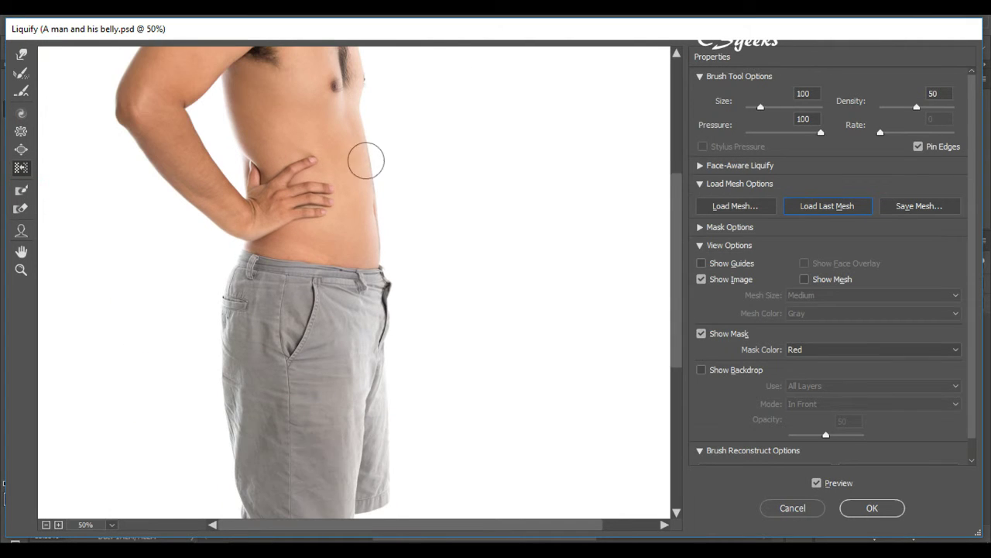
{"action": "key", "text": "bracketright"}
{"action": "key", "text": "bracketright"}
{"action": "key", "text": "bracketright"}
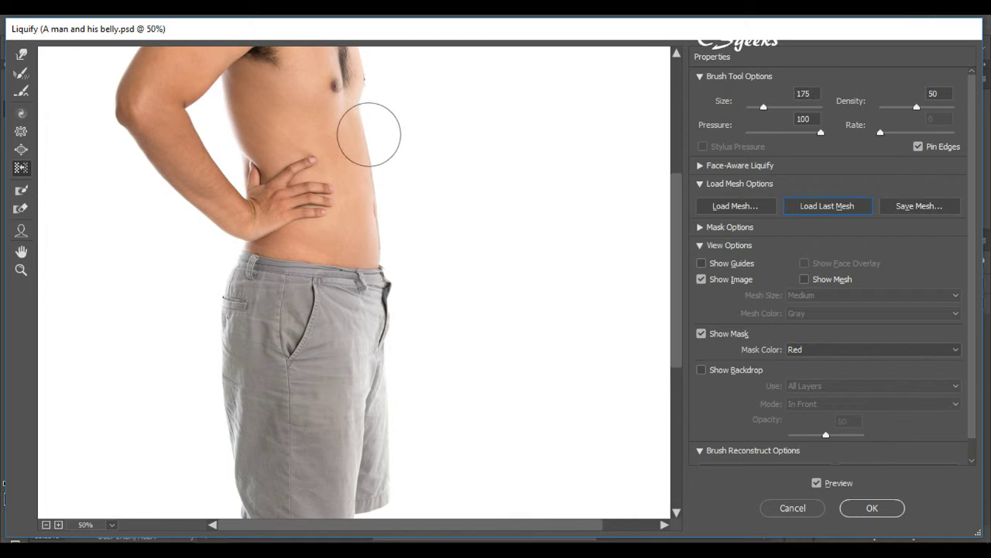
{"action": "left_click_drag", "start_coordinate": [370, 114], "coordinate": [391, 263]}
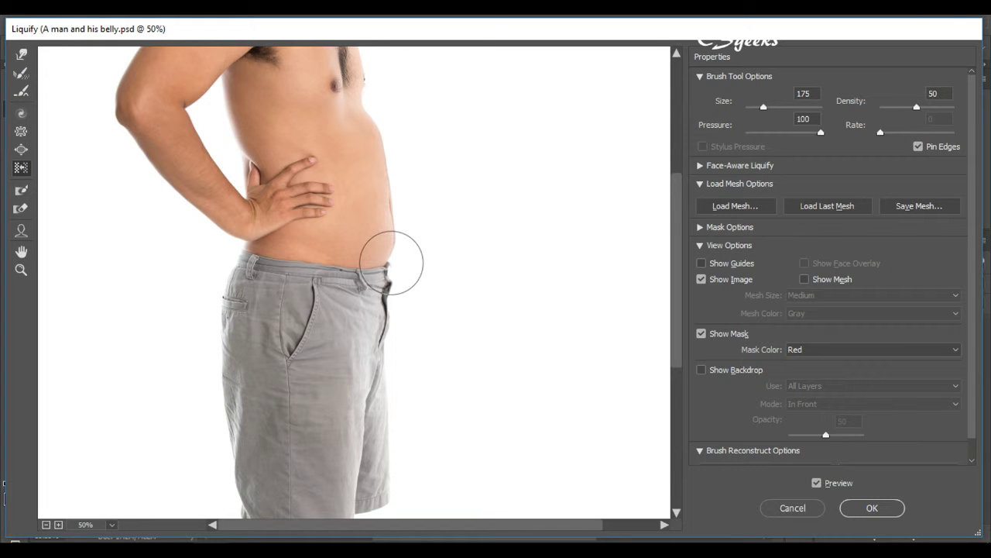
{"action": "mouse_move", "coordinate": [391, 263]}
{"action": "left_mouse_down"}
{"action": "mouse_move", "coordinate": [387, 171]}
{"action": "mouse_move", "coordinate": [369, 111]}
{"action": "left_mouse_up"}
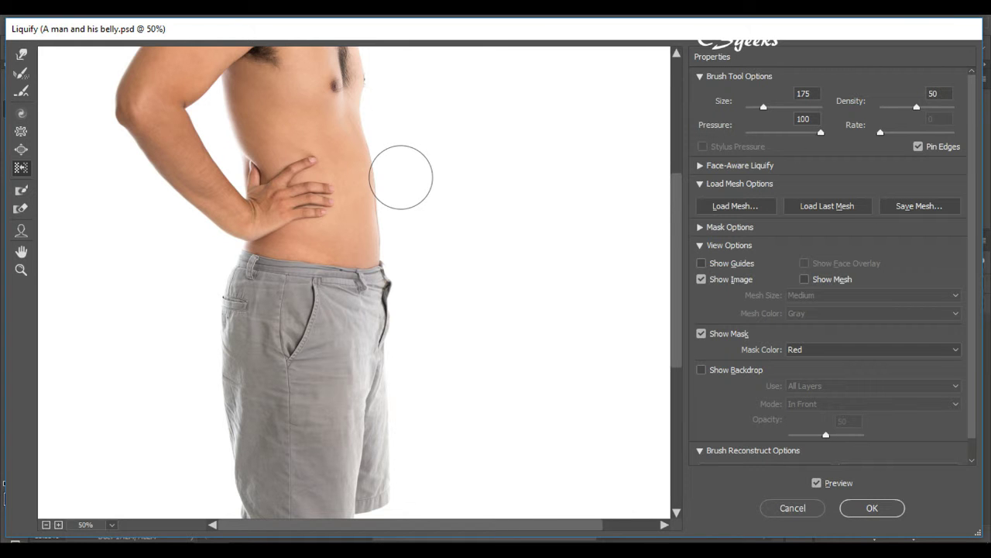
{"action": "scroll", "coordinate": [400, 177], "scroll_direction": "up", "scroll_amount": 5}
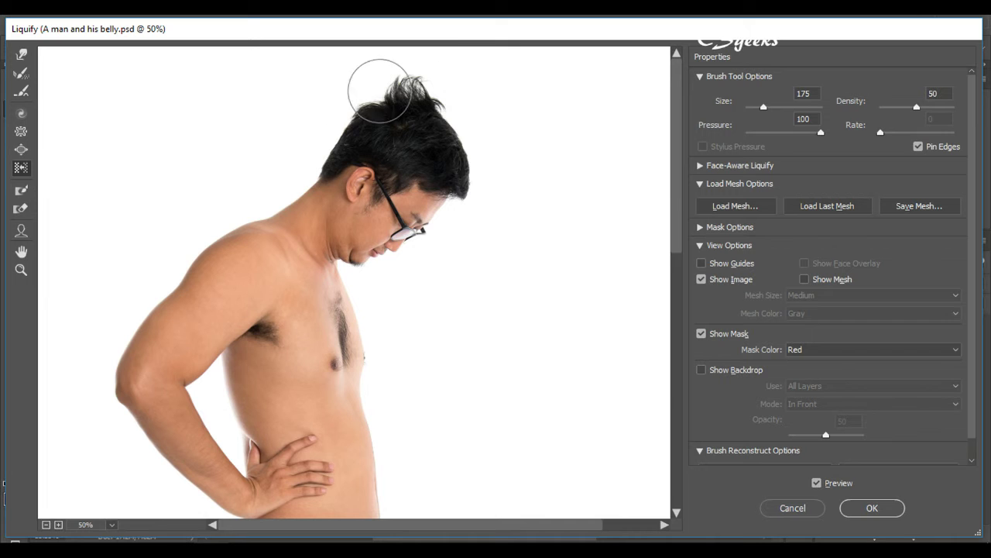
{"action": "left_click_drag", "start_coordinate": [410, 128], "coordinate": [409, 85]}
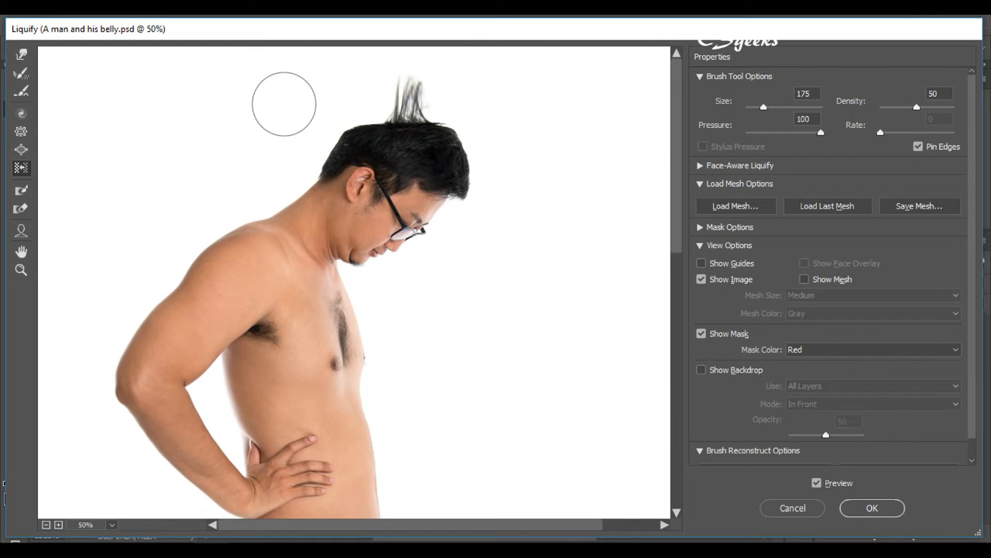
{"action": "key", "text": "ctrl+z"}
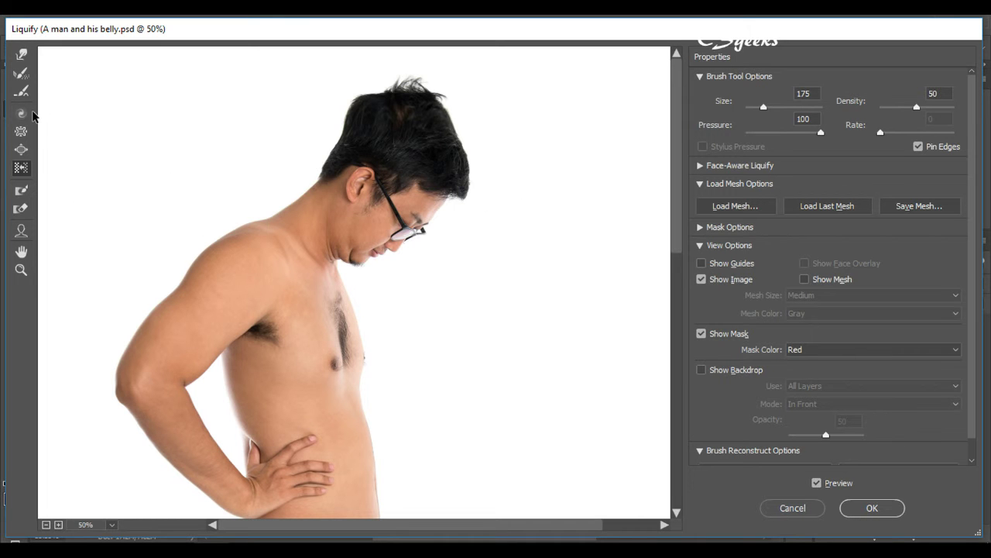
Step: Push the belly edge inward with the Forward Warp tool
{"action": "left_click", "coordinate": [21, 54]}
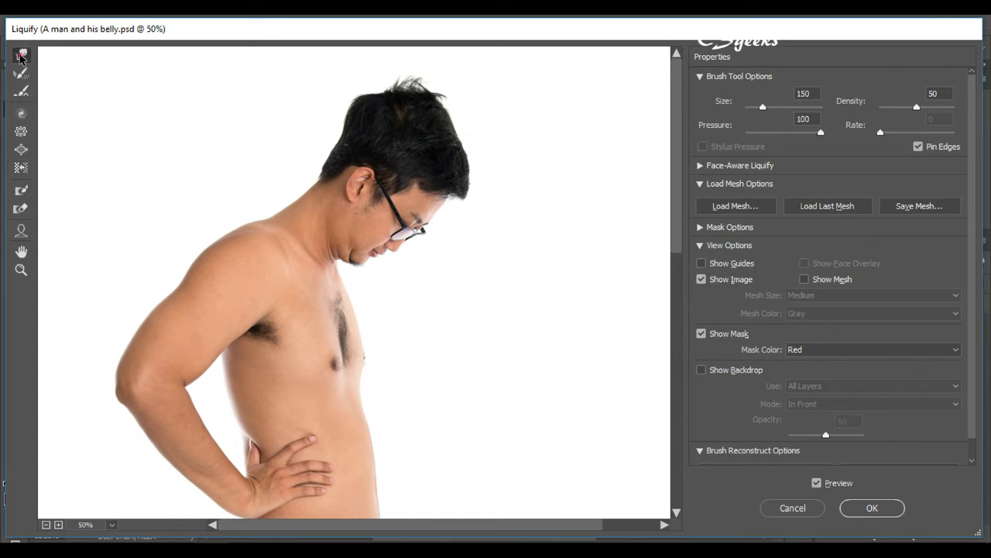
{"action": "scroll", "coordinate": [302, 223], "scroll_direction": "down", "scroll_amount": 5}
{"action": "scroll", "coordinate": [310, 221], "scroll_direction": "down", "scroll_amount": 3}
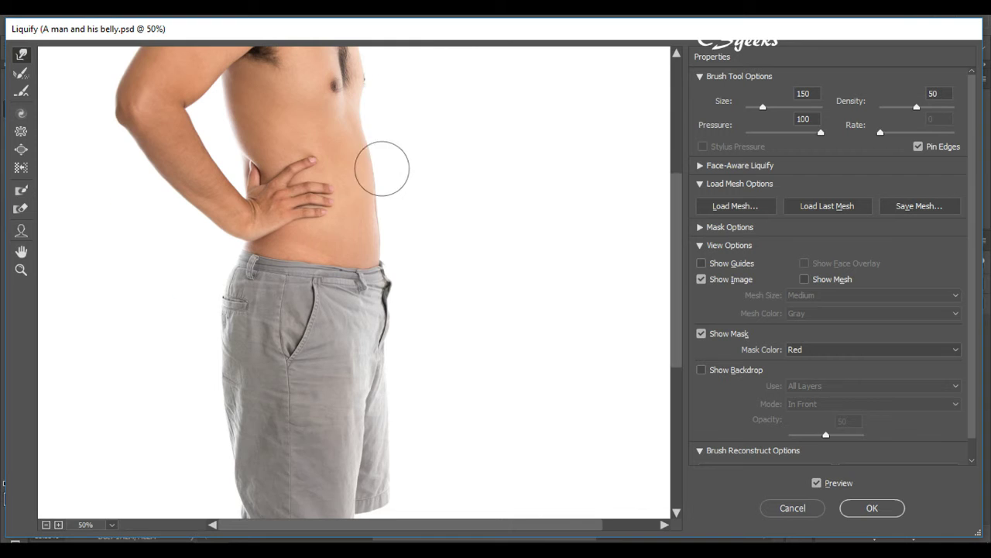
{"action": "mouse_move", "coordinate": [381, 148]}
{"action": "left_mouse_down"}
{"action": "mouse_move", "coordinate": [352, 151]}
{"action": "mouse_move", "coordinate": [367, 193]}
{"action": "left_mouse_up"}
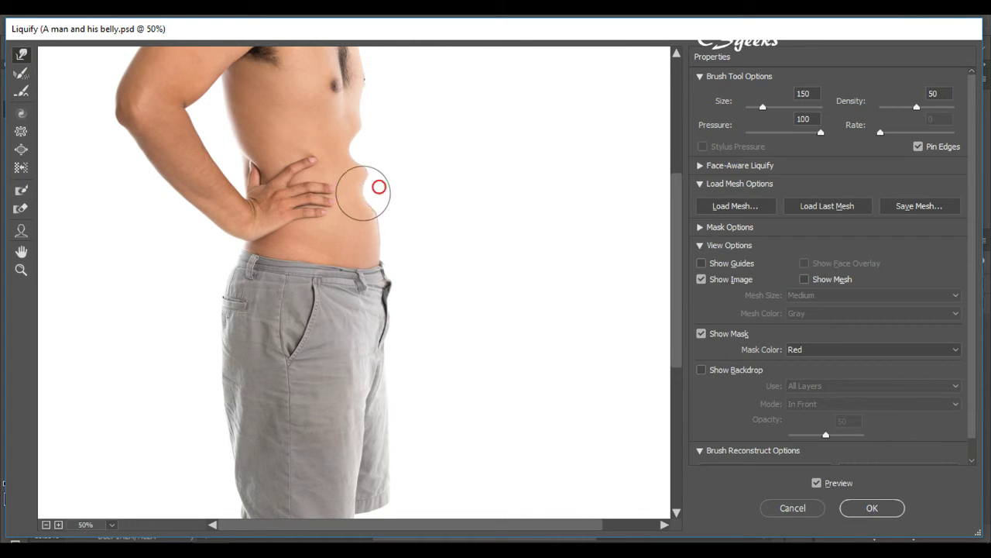
{"action": "left_click_drag", "start_coordinate": [361, 150], "coordinate": [376, 210]}
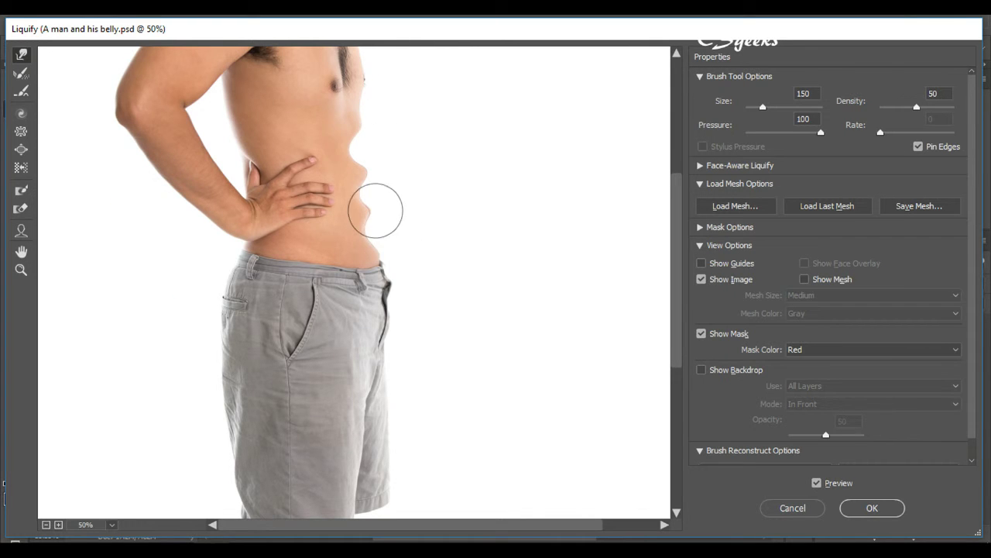
{"action": "scroll", "coordinate": [378, 214], "scroll_direction": "up", "scroll_amount": 3}
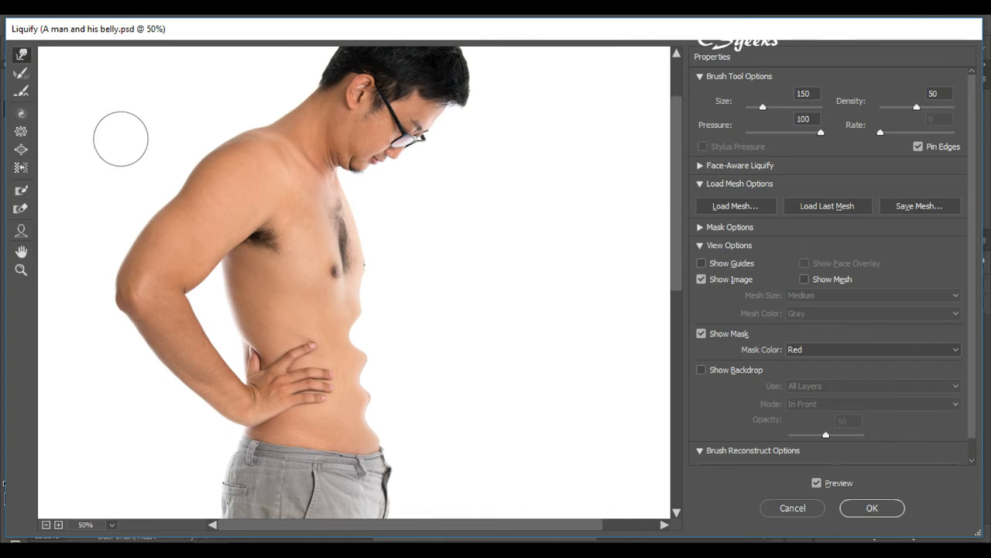
Step: Smooth the wavy belly outline with the Smooth tool at size 175 and rate 100
{"action": "left_click", "coordinate": [22, 93]}
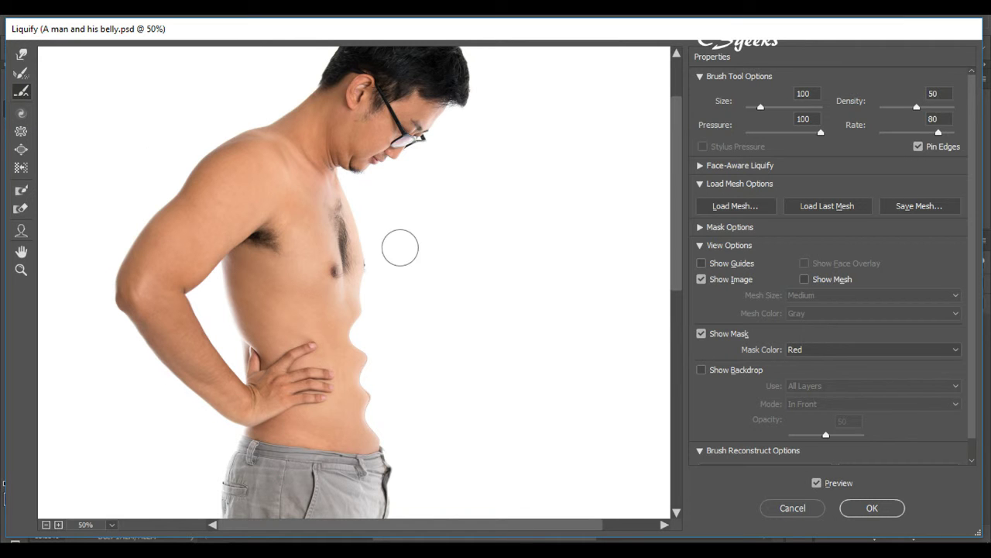
{"action": "key", "text": "bracketright"}
{"action": "key", "text": "bracketright"}
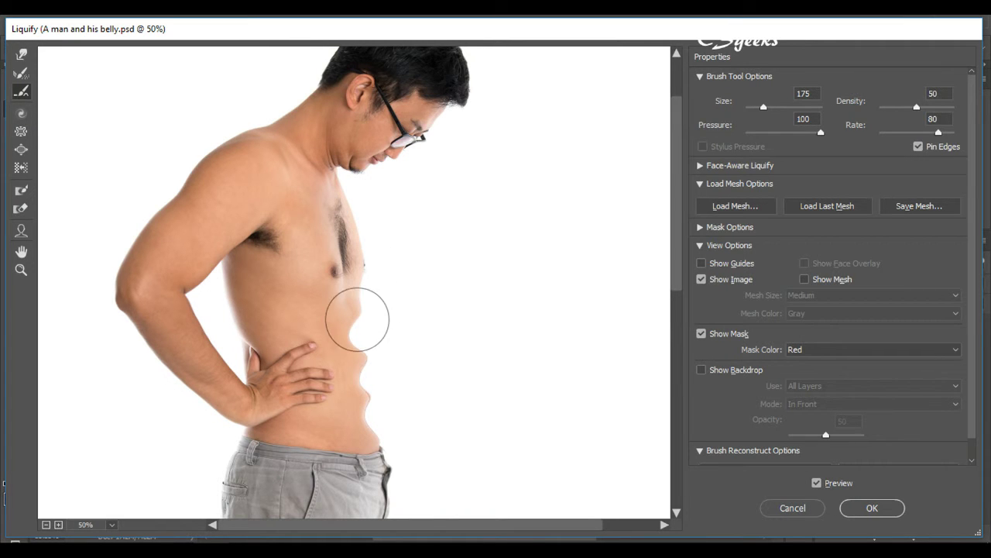
{"action": "left_click_drag", "start_coordinate": [359, 317], "coordinate": [371, 377]}
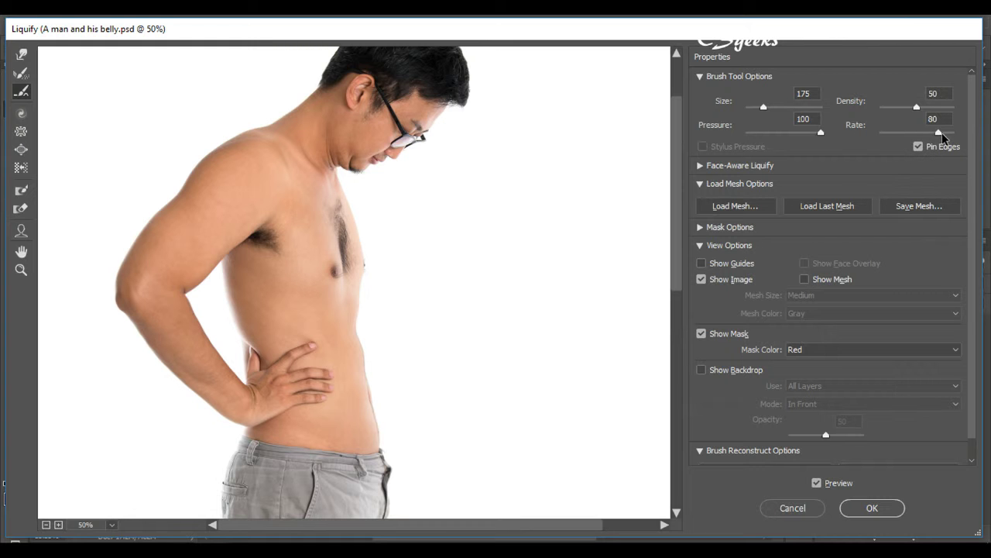
{"action": "left_click_drag", "start_coordinate": [940, 133], "coordinate": [956, 134]}
{"action": "key", "text": "ctrl+alt+z"}
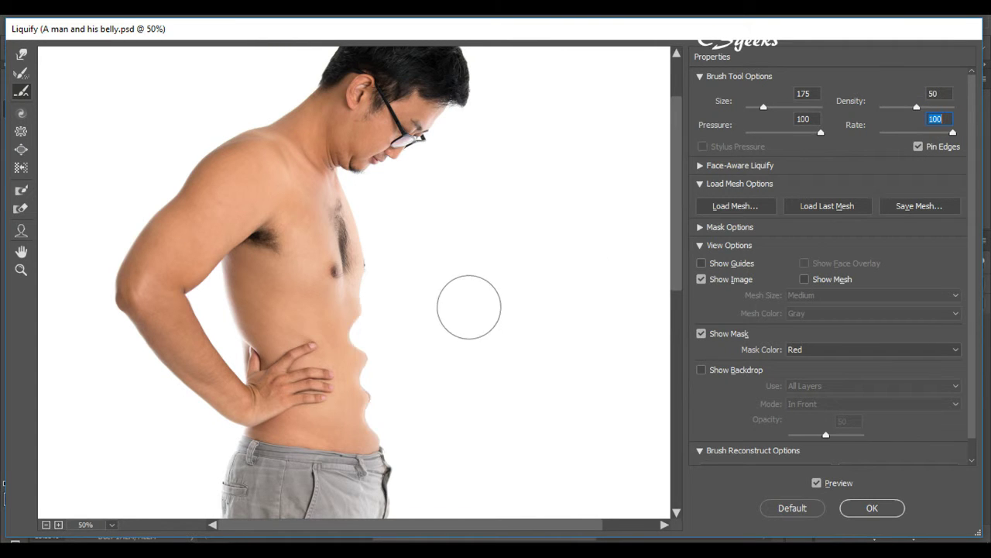
{"action": "left_click_drag", "start_coordinate": [361, 318], "coordinate": [381, 434]}
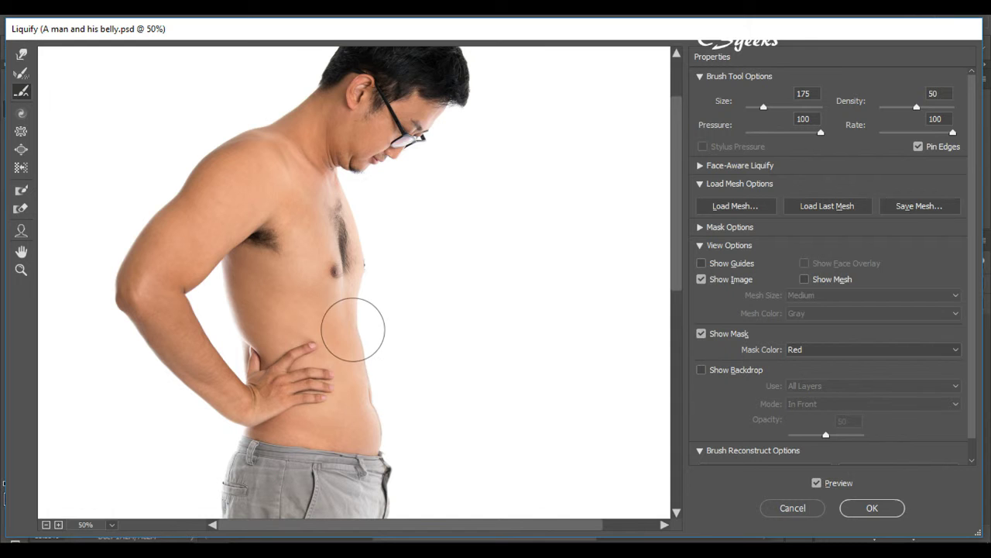
{"action": "left_click_drag", "start_coordinate": [364, 341], "coordinate": [364, 335]}
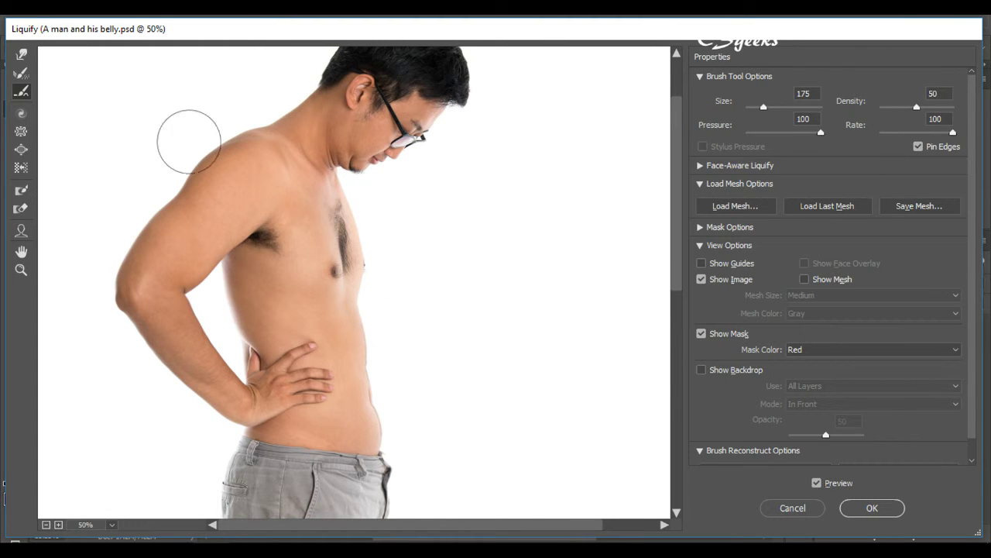
Step: Push the lower belly further inward, then smooth the contour down to the waistband
{"action": "left_click", "coordinate": [21, 54]}
{"action": "left_click_drag", "start_coordinate": [402, 328], "coordinate": [349, 334]}
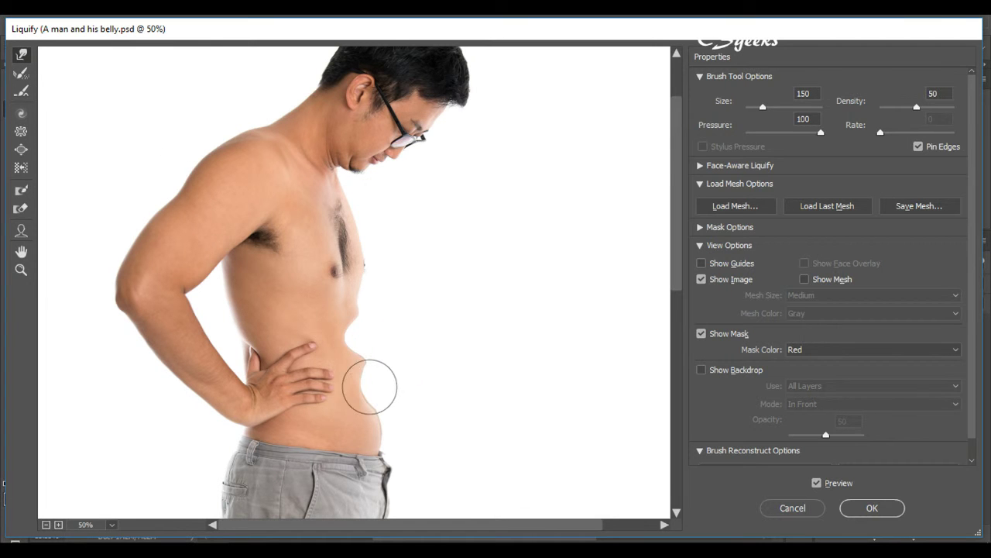
{"action": "left_click_drag", "start_coordinate": [390, 414], "coordinate": [359, 414]}
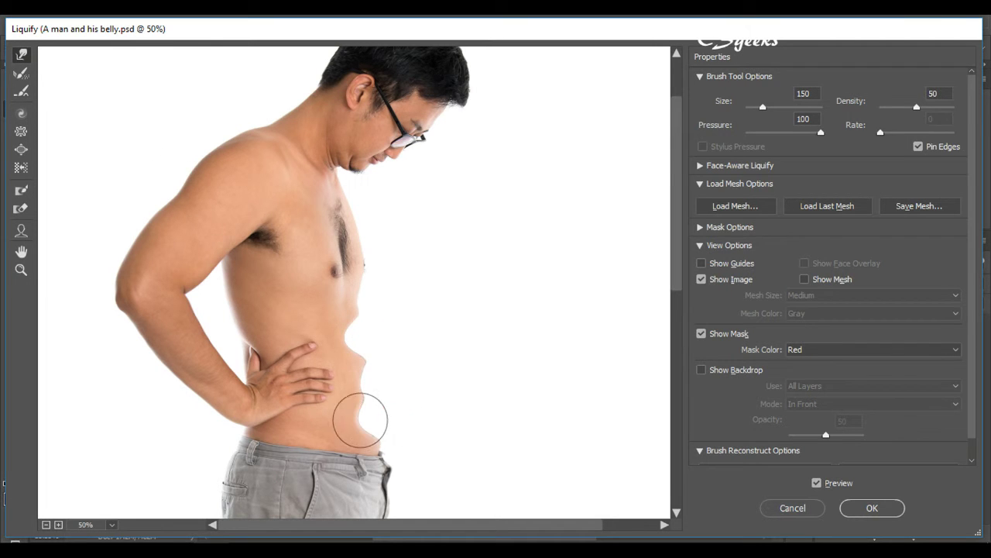
{"action": "left_click", "coordinate": [21, 90]}
{"action": "left_click_drag", "start_coordinate": [351, 330], "coordinate": [398, 442]}
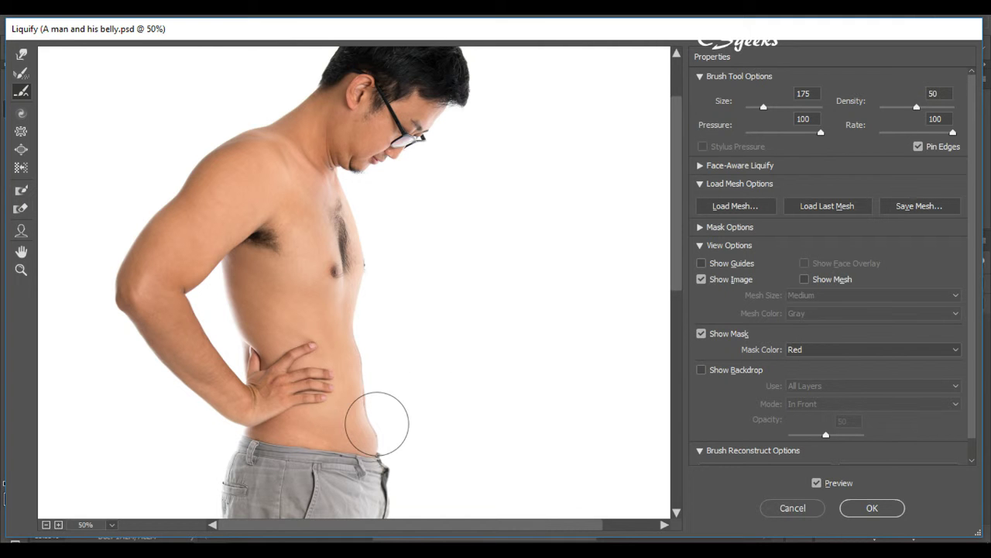
Step: Reload the last mesh and turn on Show Mesh to overlay the distortion grid
{"action": "left_click", "coordinate": [808, 211]}
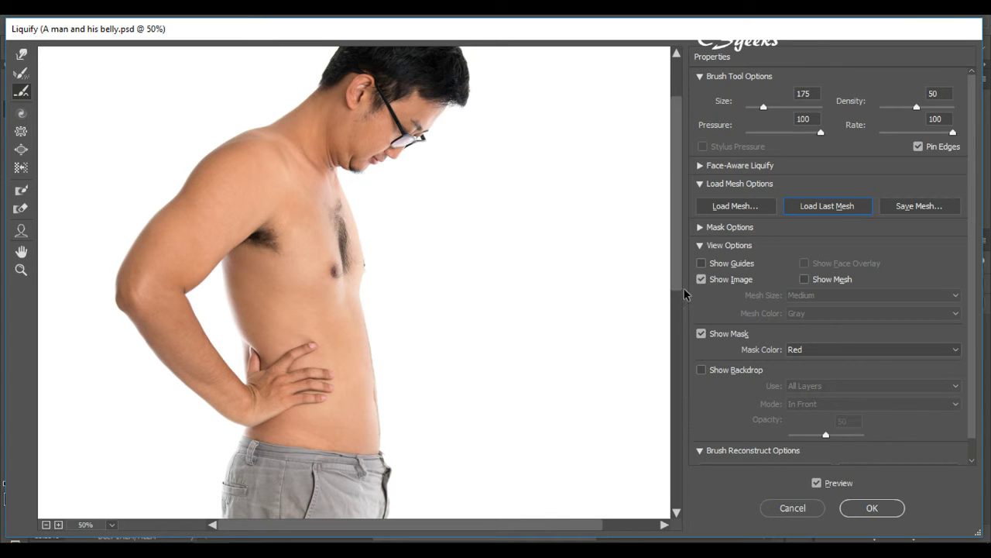
{"action": "left_click", "coordinate": [804, 280]}
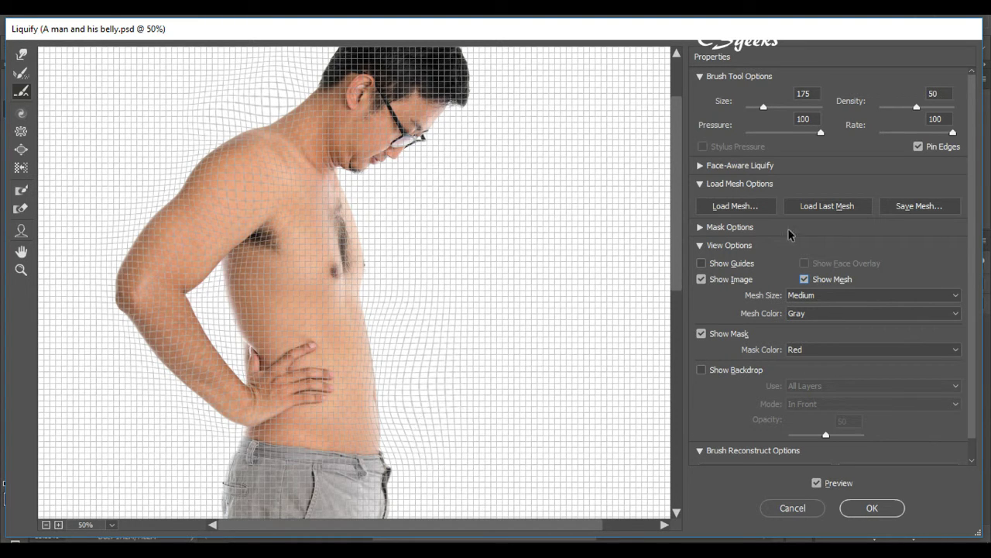
Step: Toggle Show Guides and Show Image on and off to inspect the mesh by itself
{"action": "left_click", "coordinate": [702, 264]}
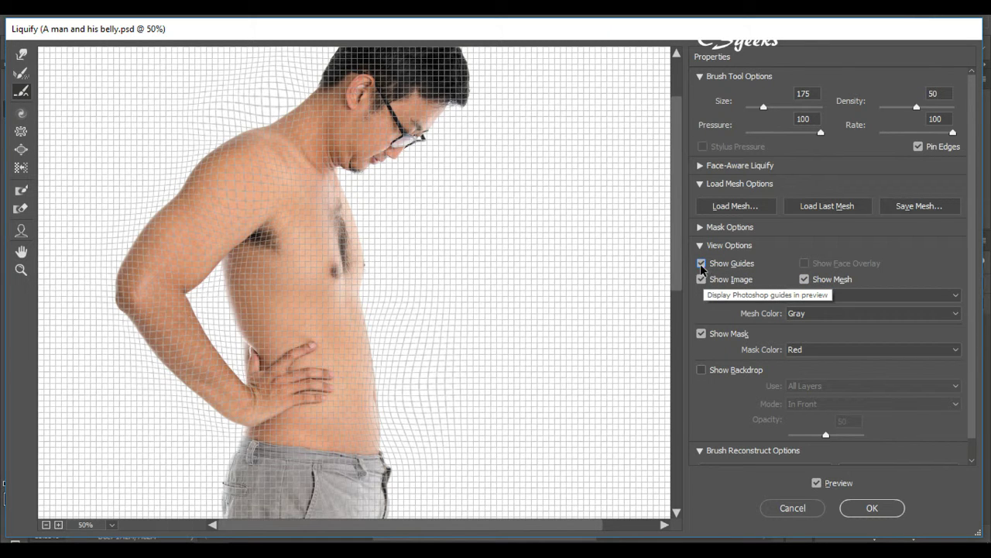
{"action": "left_click", "coordinate": [701, 264]}
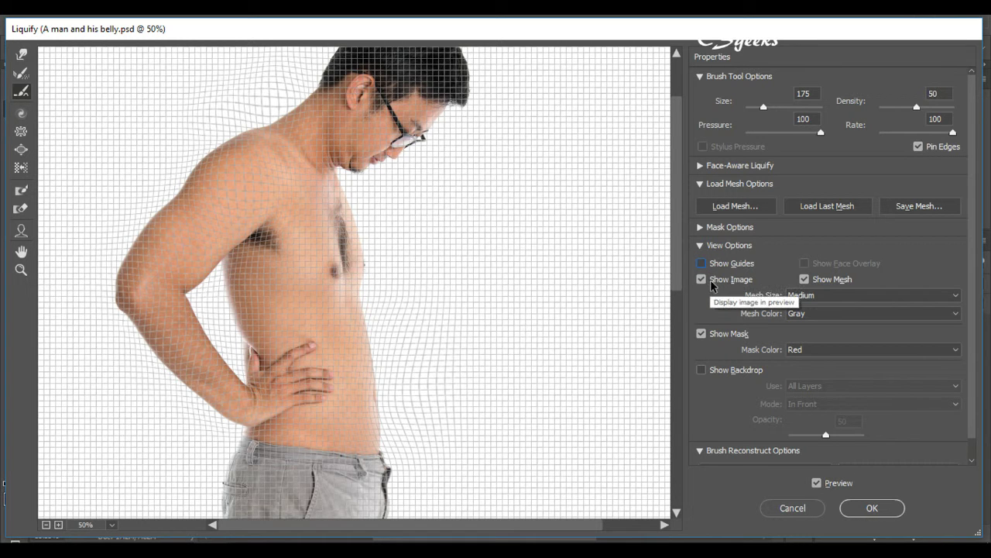
{"action": "left_click", "coordinate": [702, 279]}
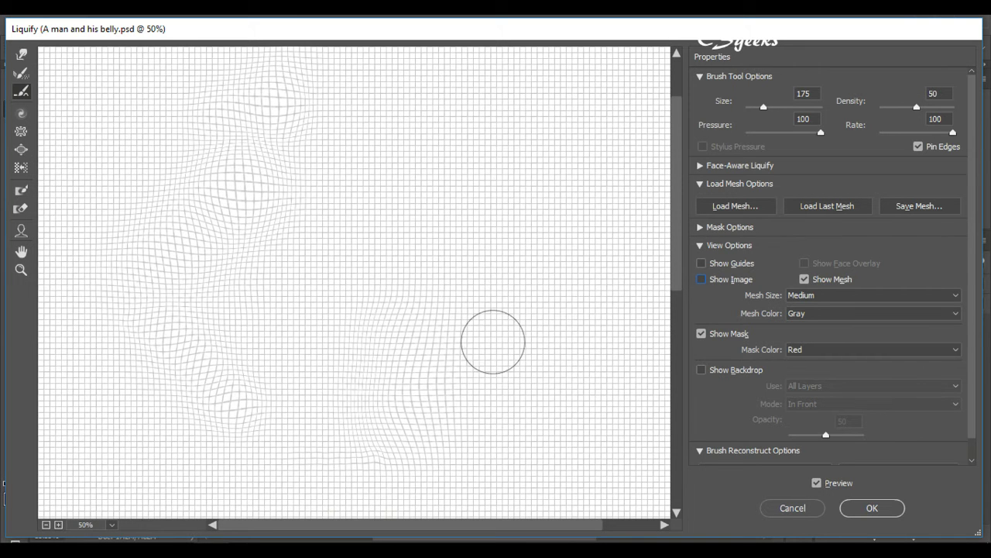
{"action": "left_click", "coordinate": [700, 281]}
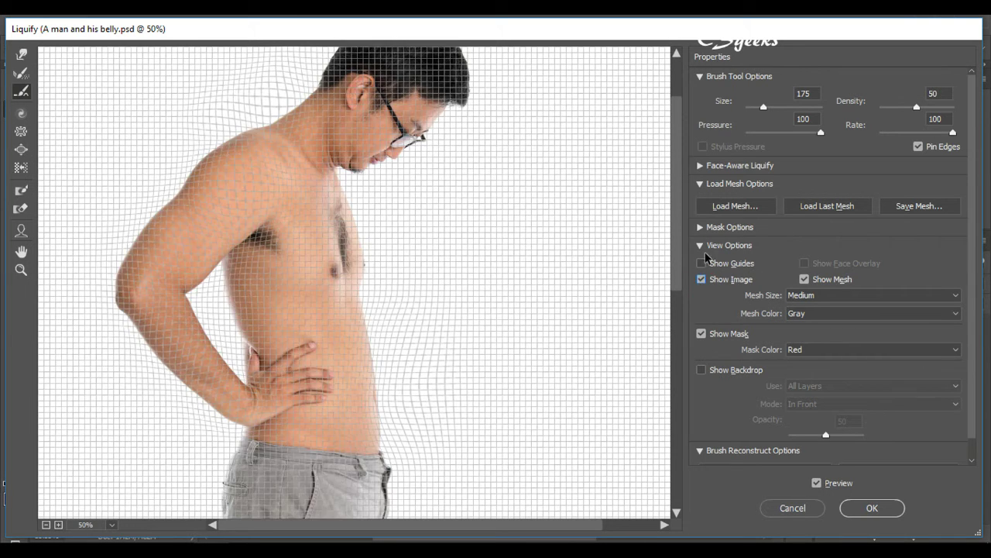
Step: Collapse and reopen the View and Mask options, then turn off Show Mesh
{"action": "left_click", "coordinate": [701, 246]}
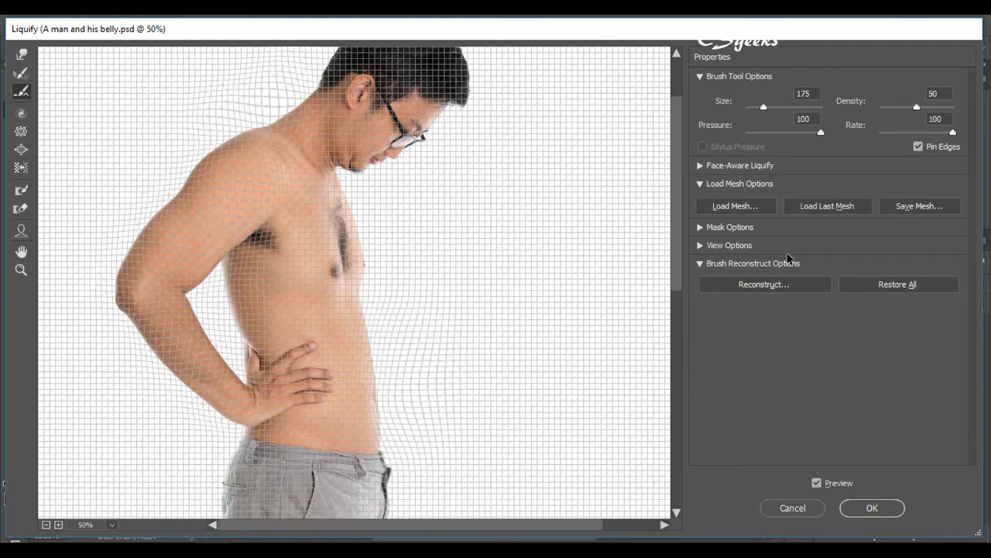
{"action": "left_click", "coordinate": [700, 228]}
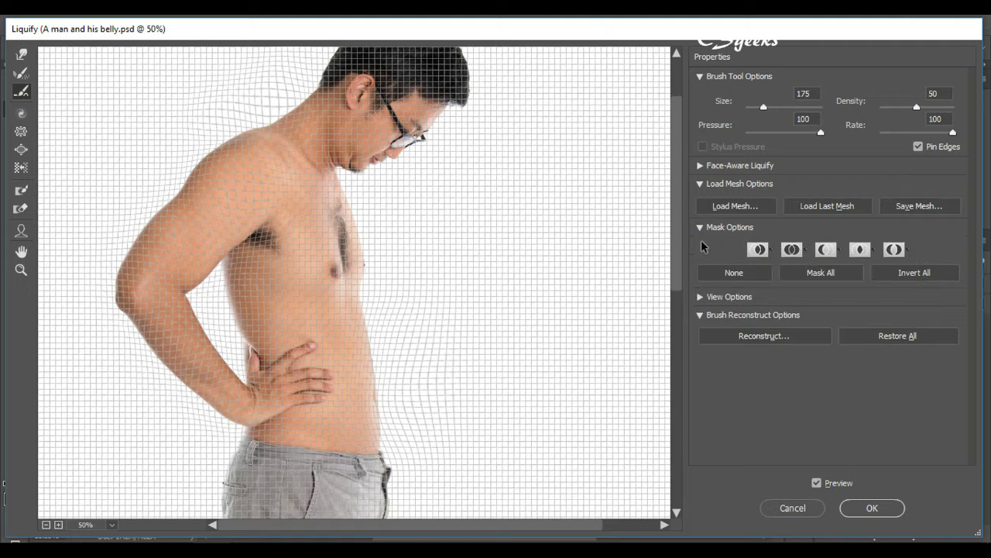
{"action": "left_click", "coordinate": [699, 226]}
{"action": "left_click", "coordinate": [699, 245]}
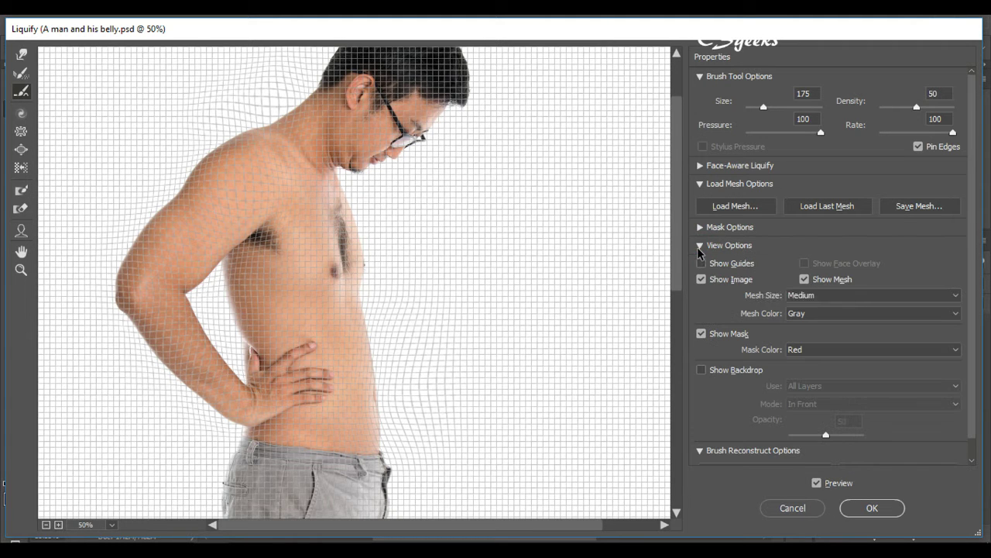
{"action": "left_click", "coordinate": [804, 280]}
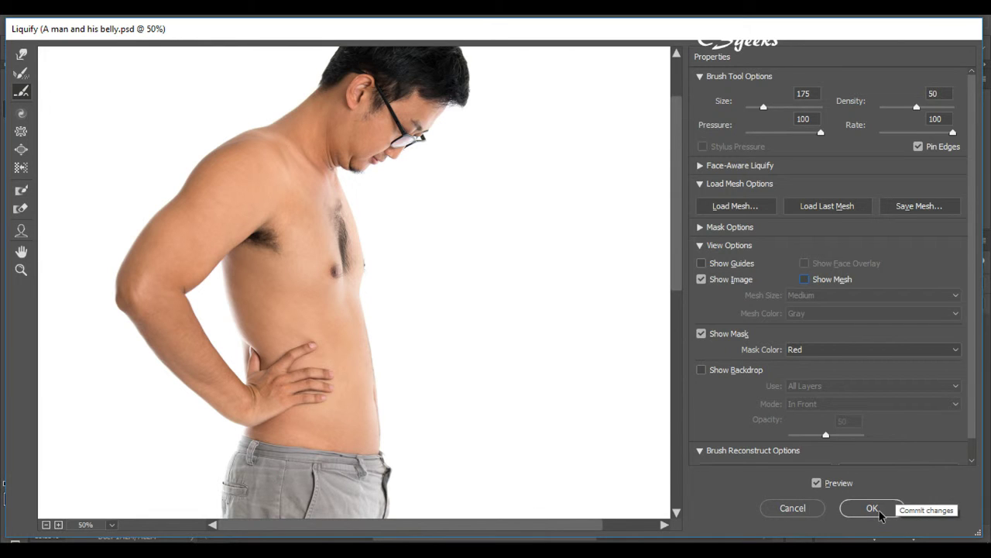
Step: Commit the Liquify edits so Layer 0 gets a Liquify smart filter with the slimmed belly
{"action": "left_click", "coordinate": [820, 206]}
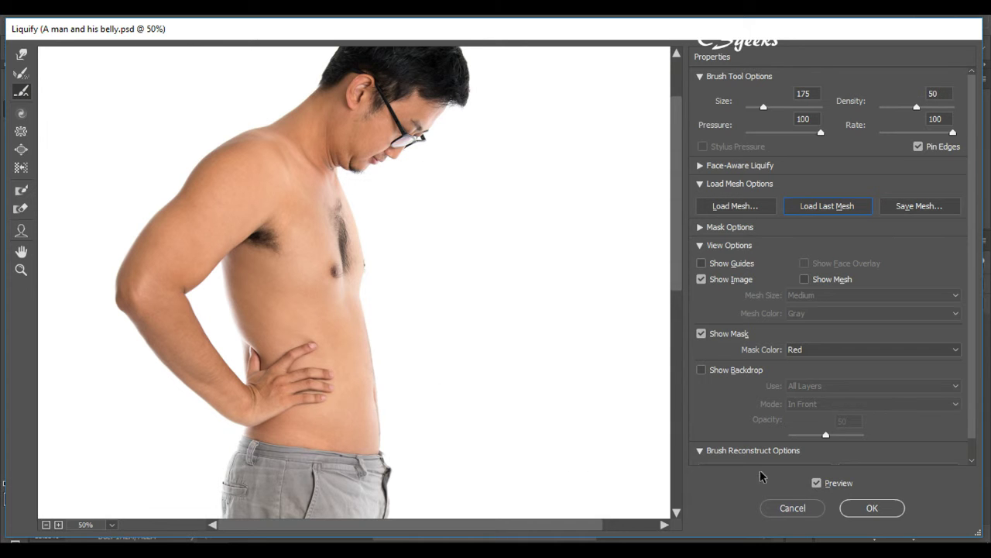
{"action": "left_click", "coordinate": [862, 509]}
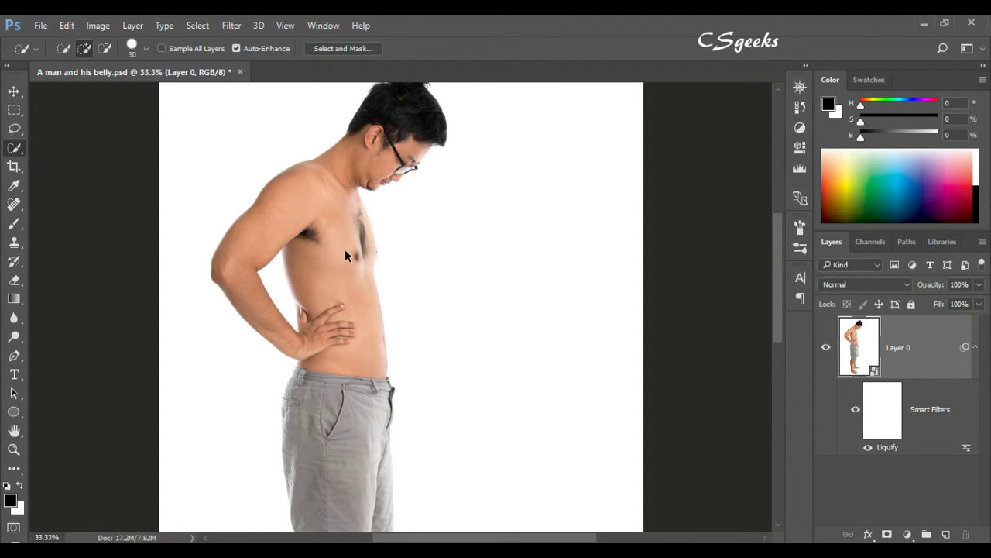
{"action": "key", "text": "shift+ctrl+x"}
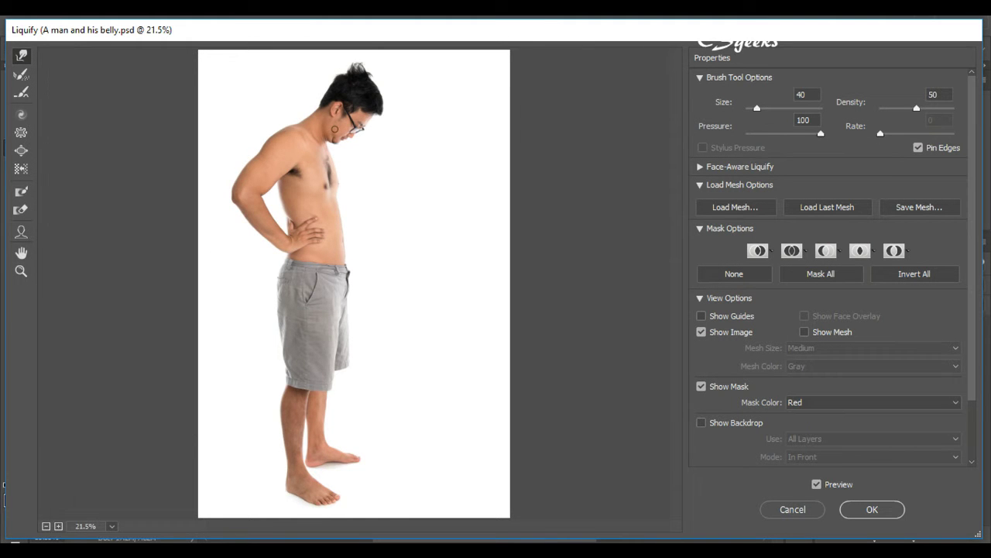
{"action": "key", "text": "ctrl+plus"}
{"action": "key", "text": "ctrl+plus"}
{"action": "key", "text": "ctrl+plus"}
{"action": "key", "text": "ctrl+plus"}
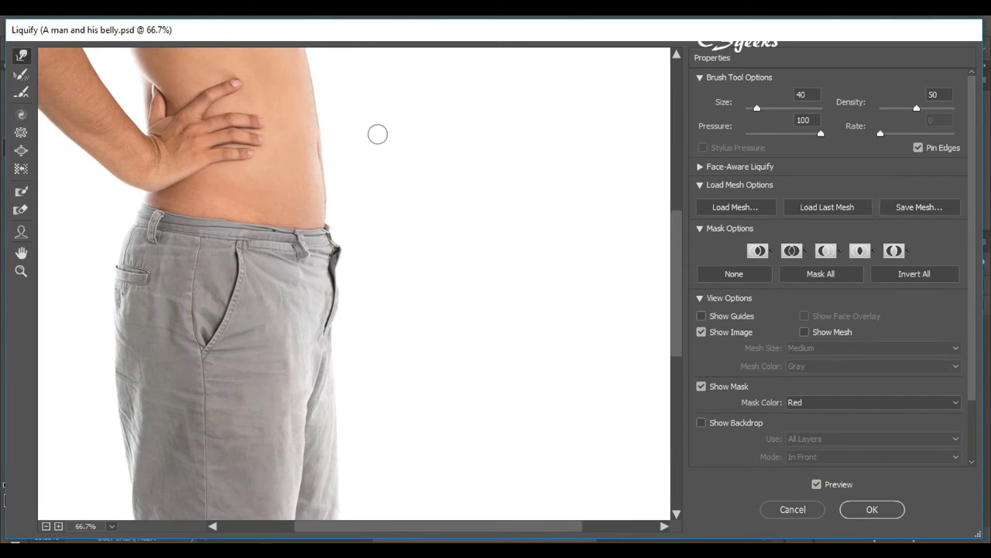
{"action": "mouse_move", "coordinate": [269, 113]}
{"action": "left_mouse_down"}
{"action": "mouse_move", "coordinate": [429, 255]}
{"action": "mouse_move", "coordinate": [376, 364]}
{"action": "mouse_move", "coordinate": [393, 332]}
{"action": "left_mouse_up"}
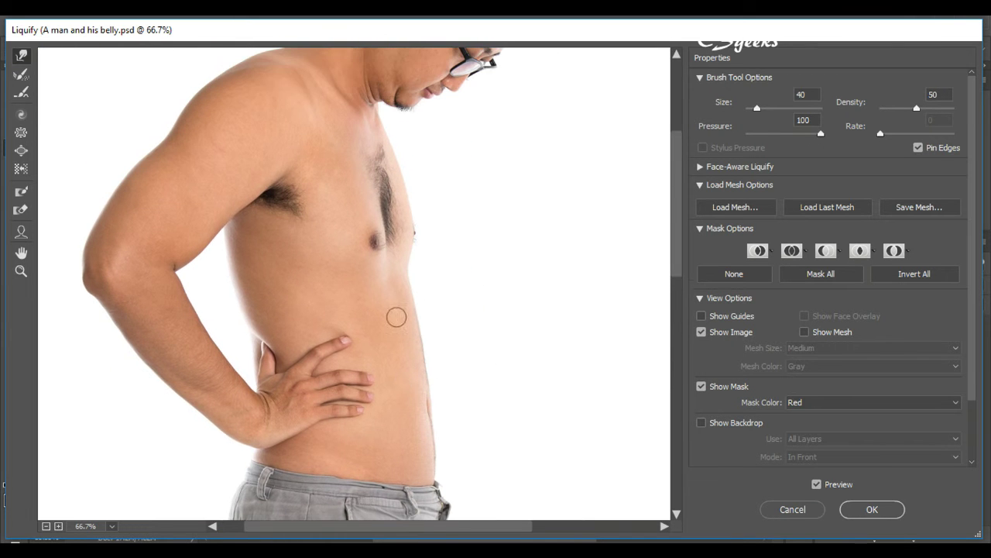
{"action": "scroll", "coordinate": [345, 234], "scroll_direction": "up", "scroll_amount": 3}
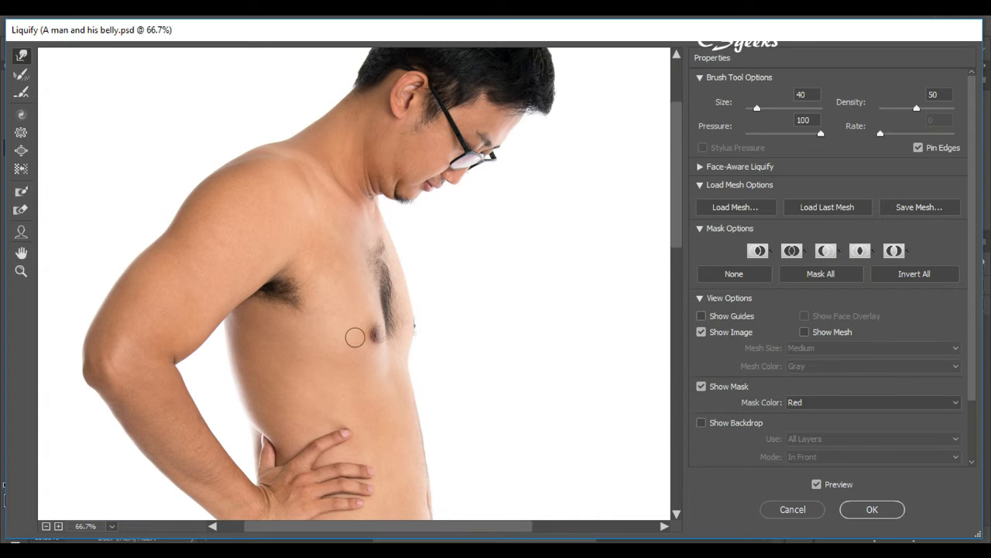
{"action": "scroll", "coordinate": [351, 342], "scroll_direction": "down", "scroll_amount": 3}
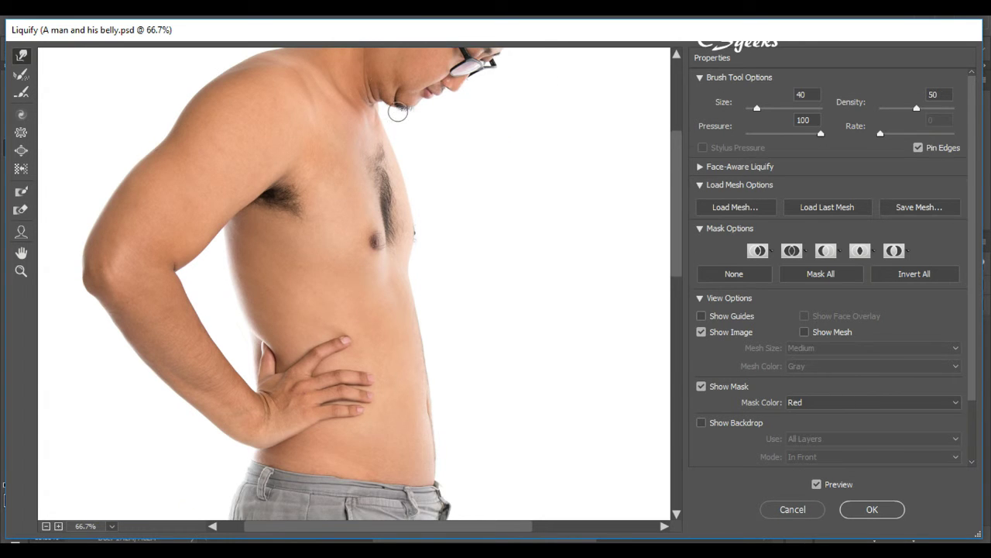
{"action": "scroll", "coordinate": [397, 111], "scroll_direction": "up", "scroll_amount": 3}
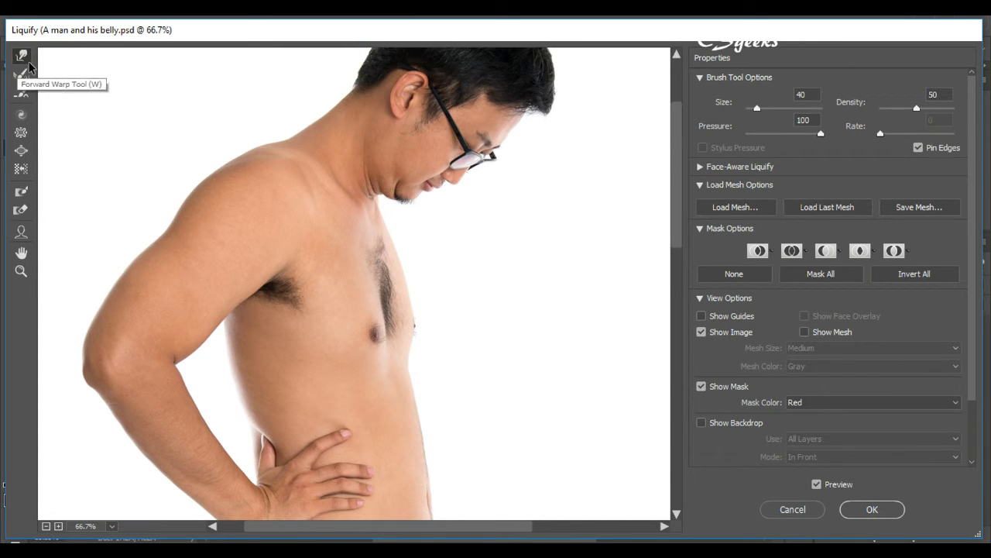
Step: Set the Forward Warp brush to 500 and push the chest and belly contours inward
{"action": "key", "text": "bracketright"}
{"action": "key", "text": "bracketright"}
{"action": "key", "text": "bracketright"}
{"action": "key", "text": "bracketright"}
{"action": "key", "text": "bracketright"}
{"action": "key", "text": "bracketright"}
{"action": "key", "text": "bracketright"}
{"action": "key", "text": "bracketright"}
{"action": "key", "text": "bracketright"}
{"action": "key", "text": "bracketright"}
{"action": "key", "text": "bracketright"}
{"action": "key", "text": "bracketright"}
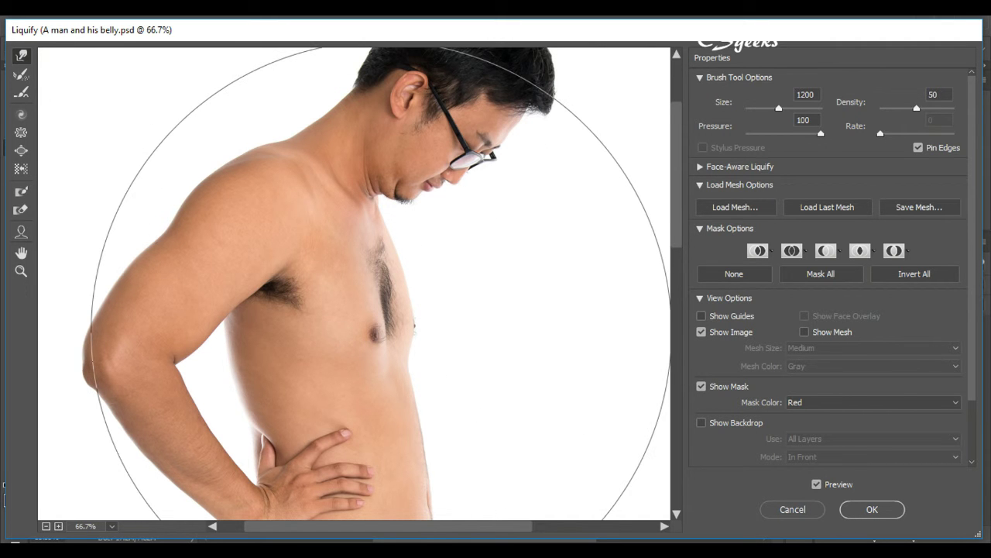
{"action": "key", "text": "bracketleft"}
{"action": "key", "text": "bracketleft"}
{"action": "key", "text": "bracketleft"}
{"action": "key", "text": "bracketleft"}
{"action": "key", "text": "bracketleft"}
{"action": "key", "text": "bracketleft"}
{"action": "key", "text": "bracketleft"}
{"action": "mouse_move", "coordinate": [381, 332]}
{"action": "left_mouse_down"}
{"action": "mouse_move", "coordinate": [362, 328]}
{"action": "mouse_move", "coordinate": [342, 299]}
{"action": "mouse_move", "coordinate": [365, 284]}
{"action": "left_mouse_up"}
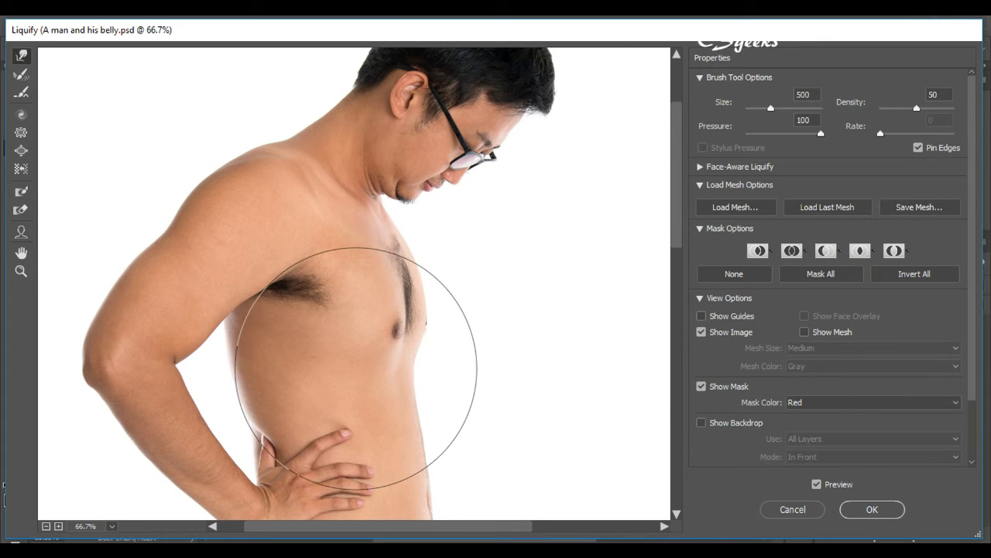
{"action": "left_click_drag", "start_coordinate": [356, 381], "coordinate": [369, 380]}
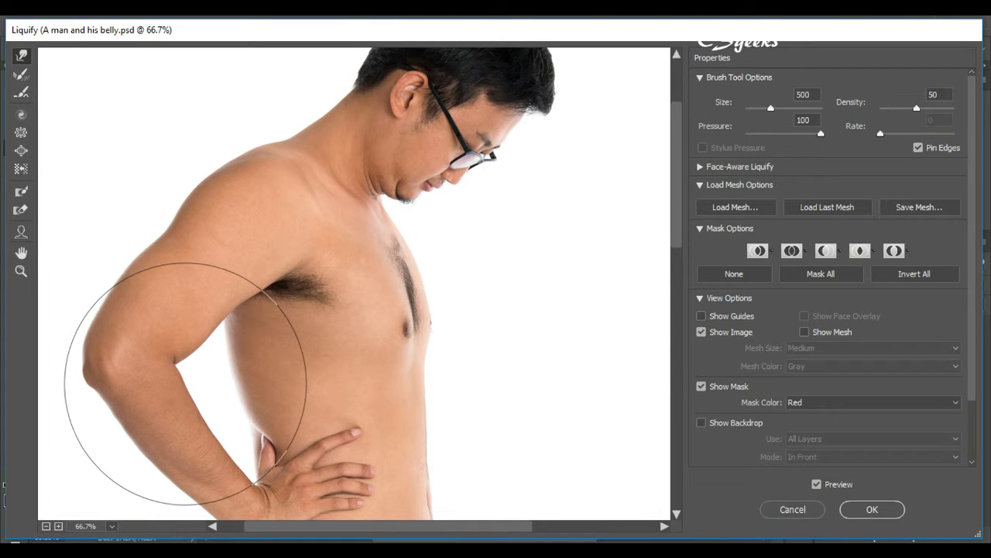
Step: Undo and redo the warp to compare the original and slimmed belly
{"action": "key", "text": "alt"}
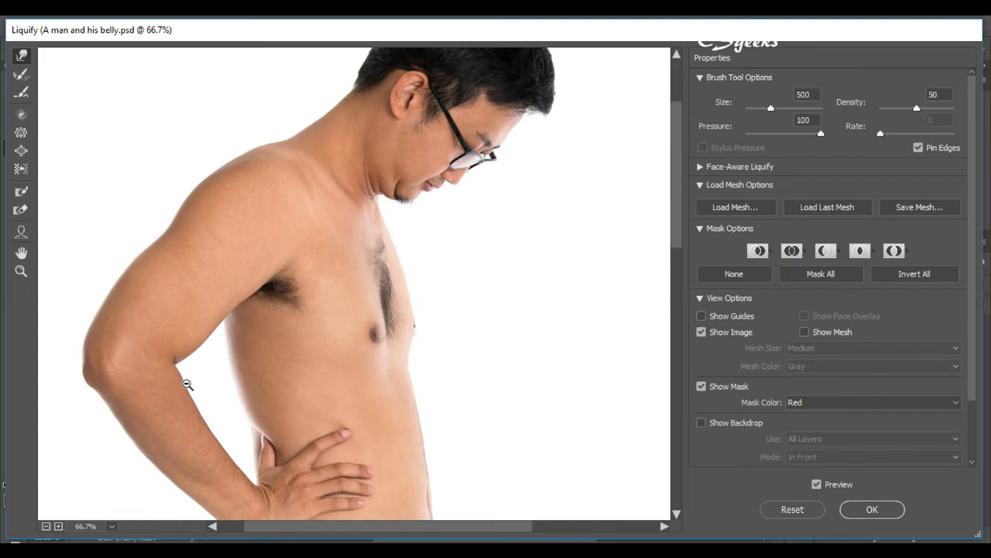
{"action": "key", "text": "ctrl+z"}
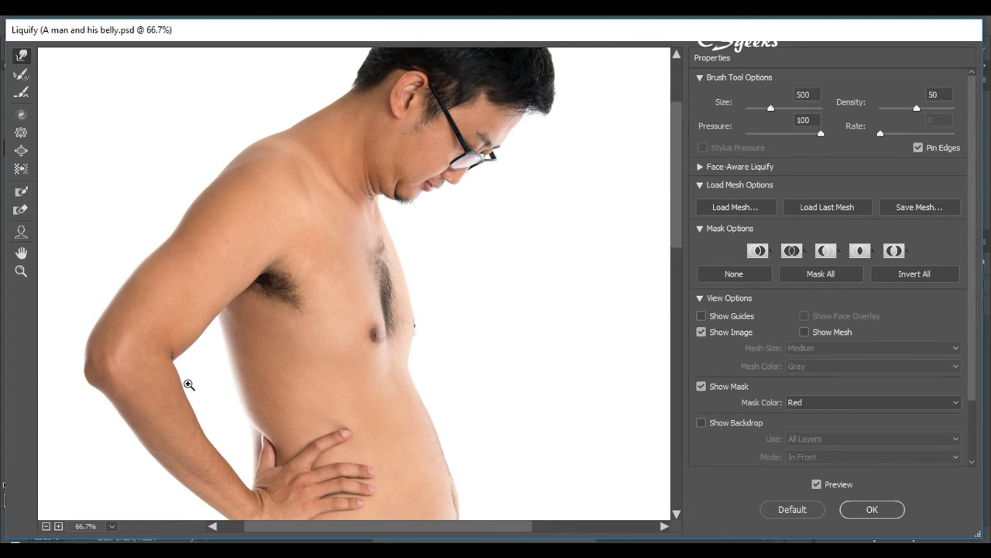
{"action": "key", "text": "ctrl+shift+z"}
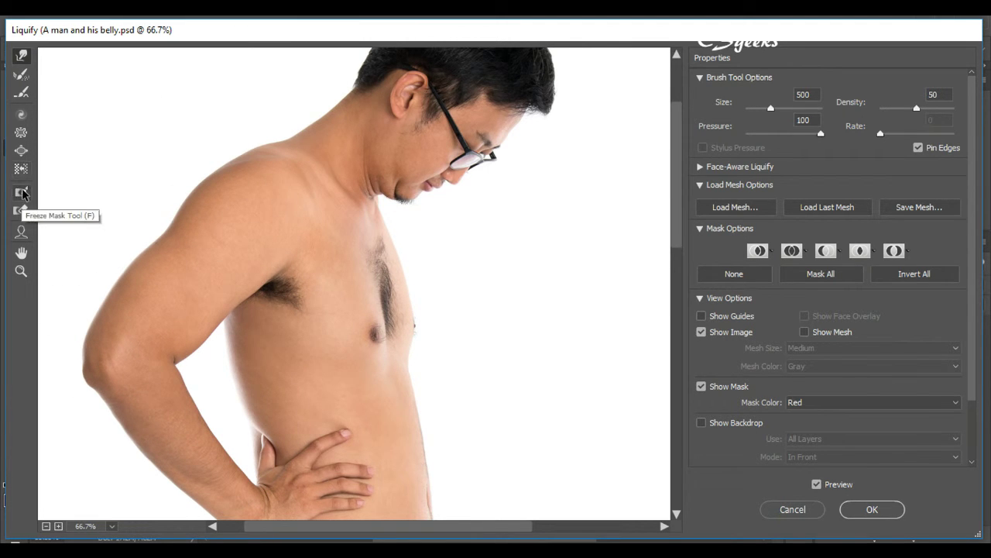
Step: Paint a trial freeze mask on the neck, then undo it
{"action": "left_click", "coordinate": [23, 193]}
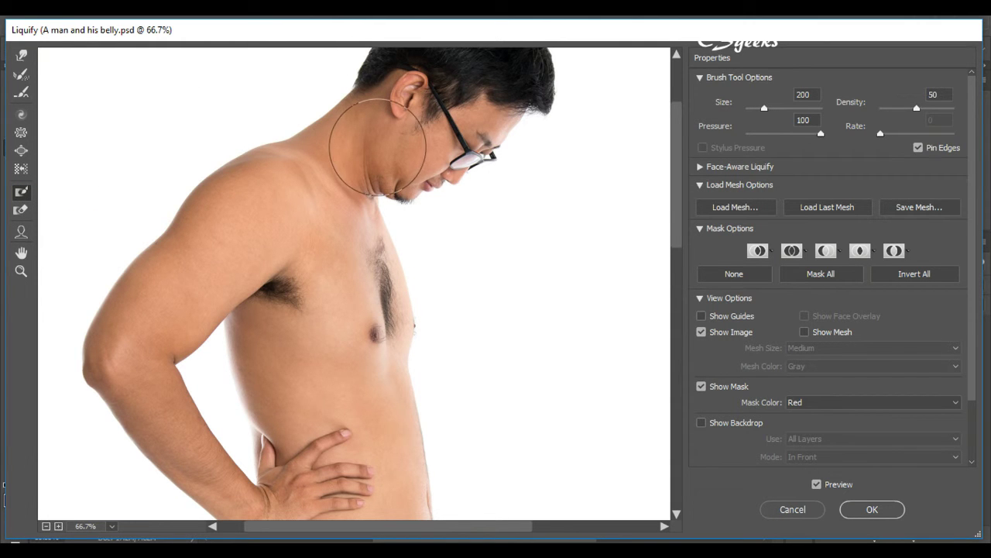
{"action": "key", "text": "bracketleft"}
{"action": "key", "text": "bracketleft"}
{"action": "key", "text": "bracketleft"}
{"action": "key", "text": "bracketleft"}
{"action": "key", "text": "bracketleft"}
{"action": "key", "text": "bracketleft"}
{"action": "key", "text": "bracketleft"}
{"action": "key", "text": "bracketleft"}
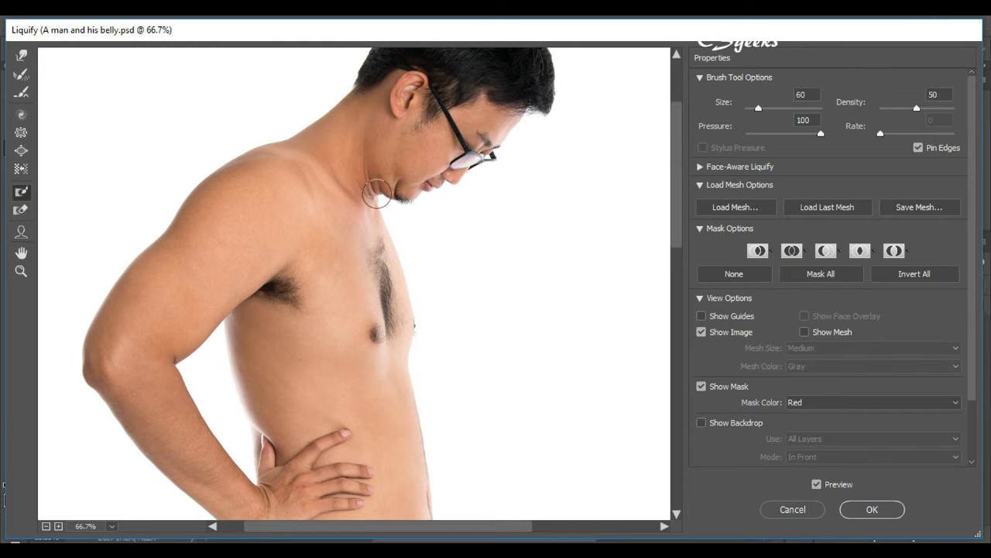
{"action": "mouse_move", "coordinate": [377, 192]}
{"action": "left_mouse_down"}
{"action": "mouse_move", "coordinate": [331, 113]}
{"action": "mouse_move", "coordinate": [399, 194]}
{"action": "left_mouse_up"}
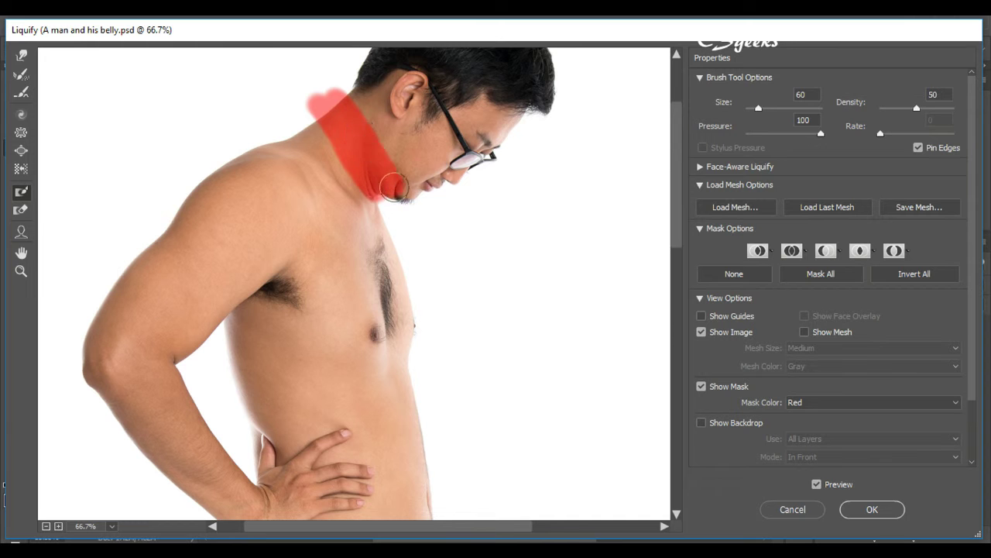
{"action": "key", "text": "bracketright"}
{"action": "key", "text": "bracketright"}
{"action": "key", "text": "bracketright"}
{"action": "key", "text": "bracketright"}
{"action": "key", "text": "bracketright"}
{"action": "key", "text": "bracketright"}
{"action": "key", "text": "bracketright"}
{"action": "key", "text": "bracketright"}
{"action": "key", "text": "bracketright"}
{"action": "key", "text": "ctrl+alt+z"}
{"action": "key", "text": "ctrl+alt+z"}
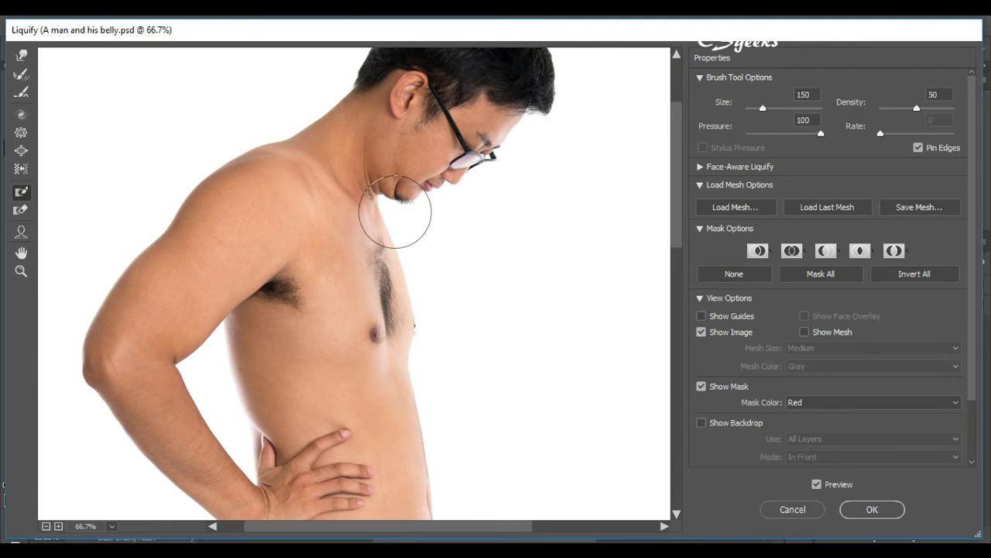
Step: Zoom to 200% on the neck and chin and set the Forward Warp brush to size 30
{"action": "left_click", "coordinate": [394, 209], "text": "ctrl"}
{"action": "scroll", "coordinate": [395, 210], "scroll_direction": "up", "scroll_amount": 5}
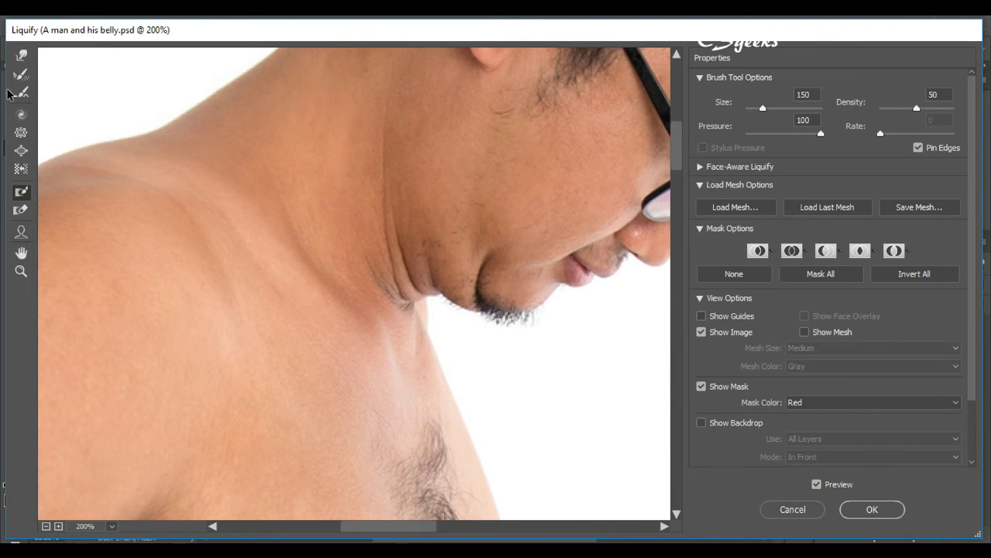
{"action": "left_click", "coordinate": [21, 54]}
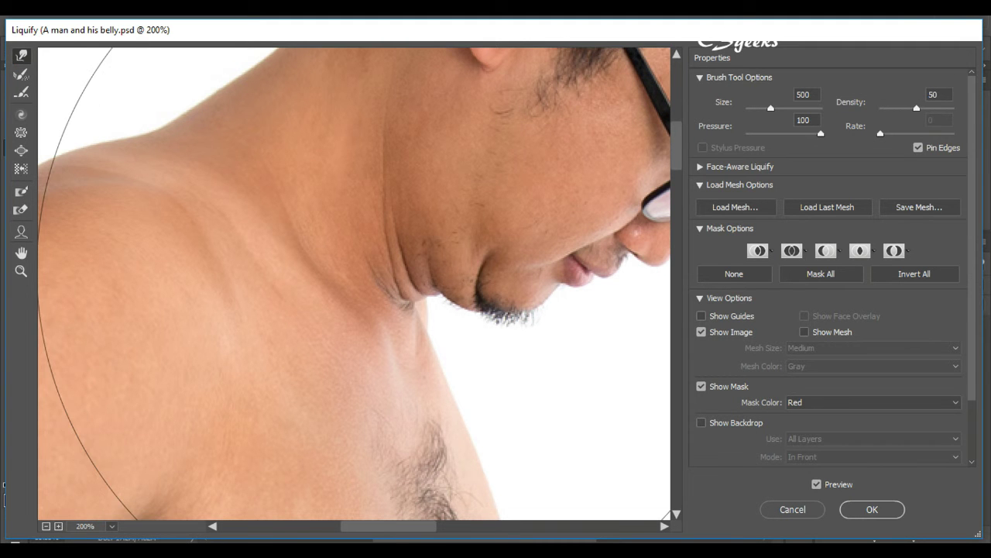
{"action": "key", "text": "bracketleft"}
{"action": "key", "text": "bracketleft"}
{"action": "key", "text": "bracketleft"}
{"action": "key", "text": "bracketleft"}
{"action": "key", "text": "bracketleft"}
{"action": "key", "text": "bracketleft"}
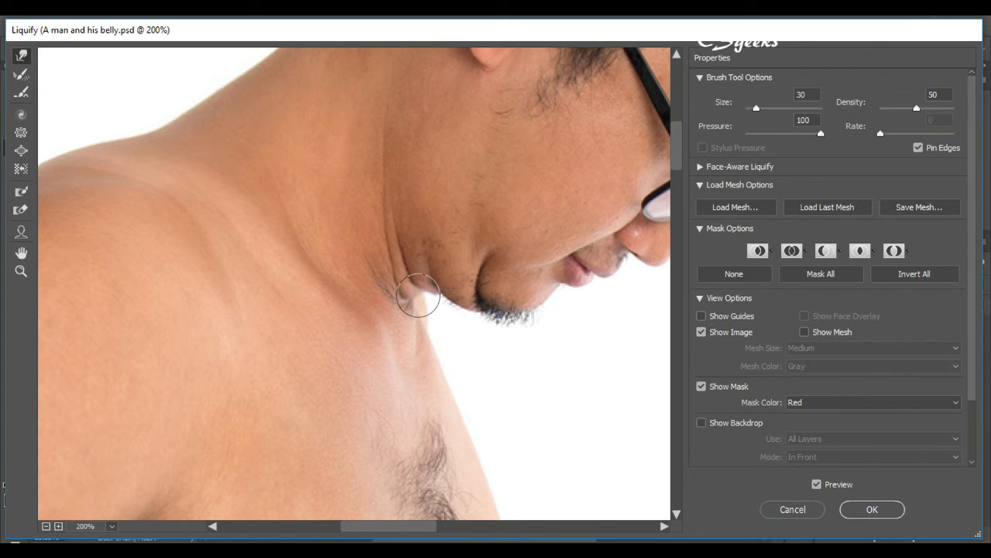
Step: Smooth the skin crease under the chin with a size-40 Forward Warp brush
{"action": "key", "text": "bracketright"}
{"action": "left_click_drag", "start_coordinate": [417, 295], "coordinate": [385, 213]}
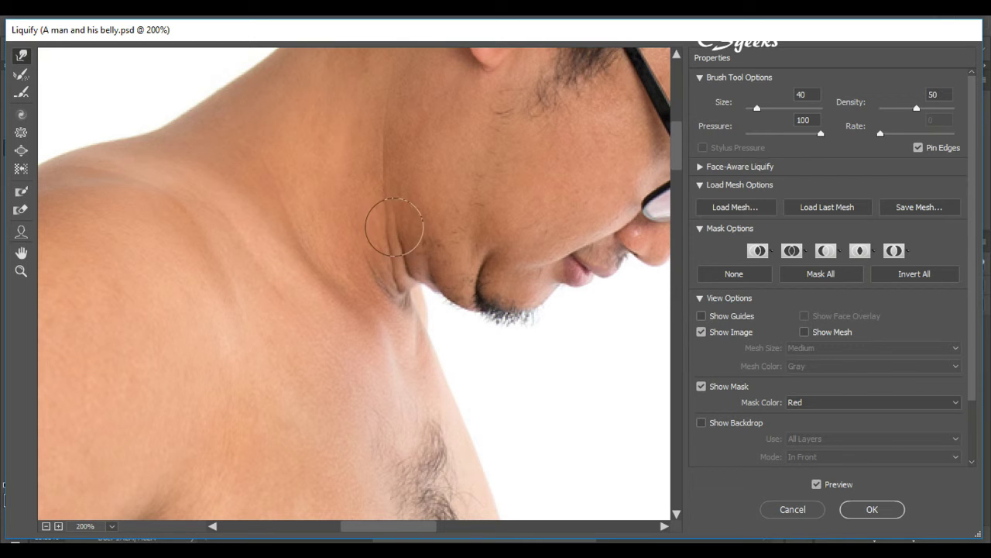
{"action": "mouse_move", "coordinate": [420, 270]}
{"action": "left_mouse_down"}
{"action": "mouse_move", "coordinate": [427, 296]}
{"action": "mouse_move", "coordinate": [380, 261]}
{"action": "mouse_move", "coordinate": [388, 211]}
{"action": "left_mouse_up"}
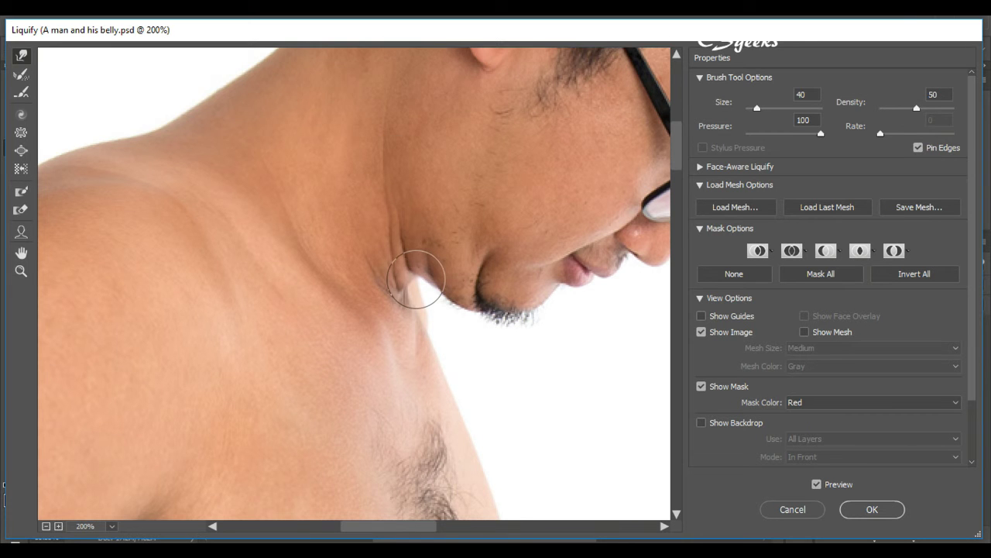
{"action": "scroll", "coordinate": [416, 279], "scroll_direction": "down", "scroll_amount": 3}
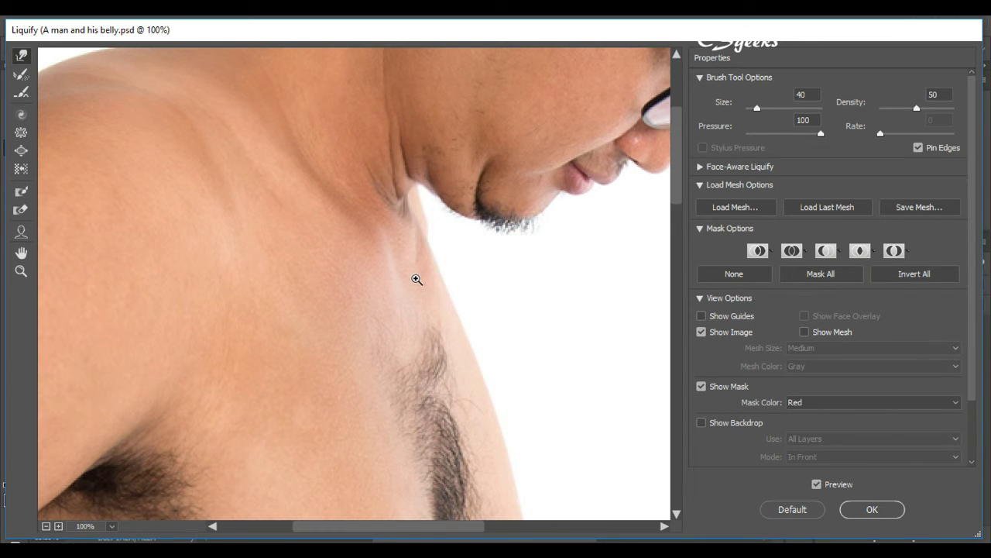
Step: Paint a freeze mask over the neck, head and hair
{"action": "scroll", "coordinate": [416, 278], "scroll_direction": "up", "scroll_amount": 3}
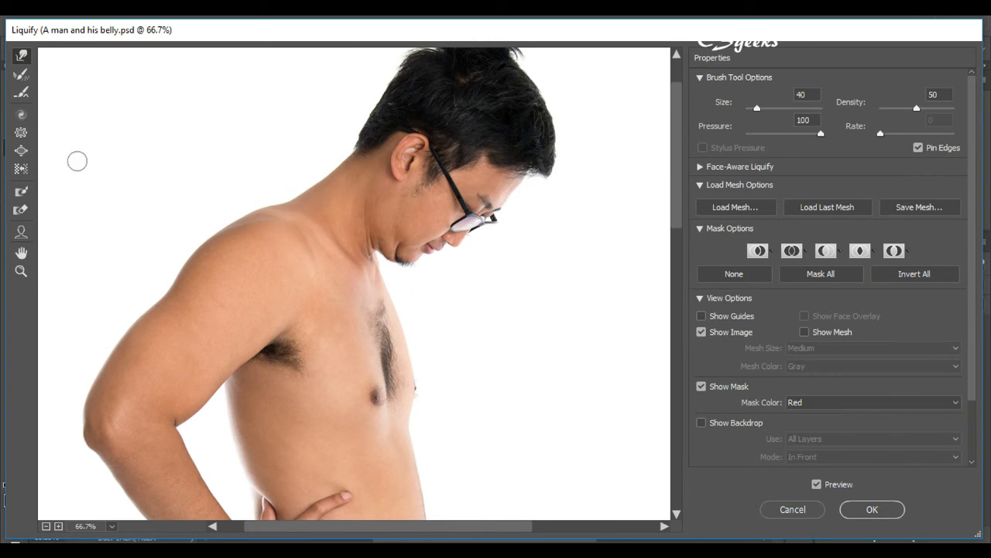
{"action": "left_click", "coordinate": [21, 191]}
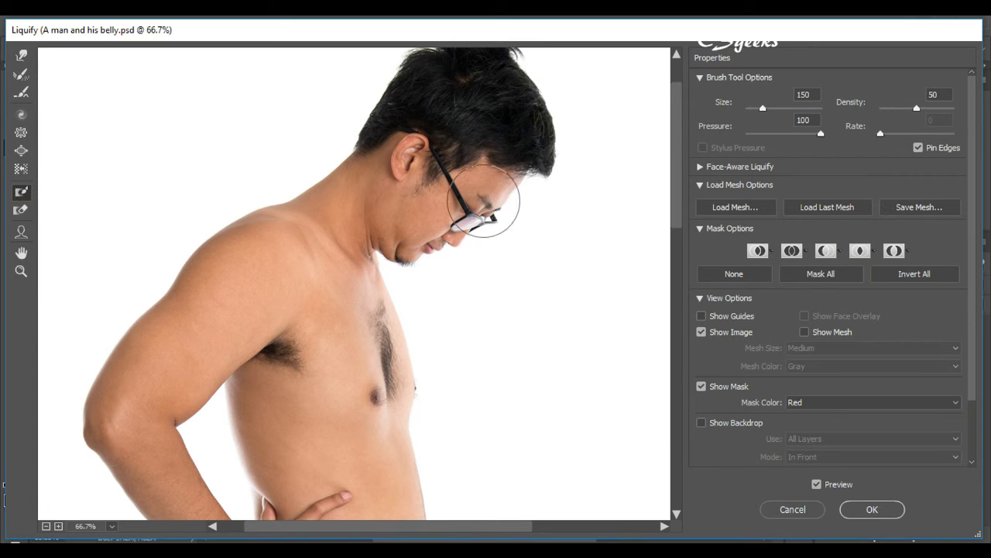
{"action": "left_click_drag", "start_coordinate": [412, 232], "coordinate": [357, 182]}
{"action": "left_click_drag", "start_coordinate": [377, 214], "coordinate": [437, 245]}
{"action": "key", "text": "bracketright"}
{"action": "key", "text": "bracketright"}
{"action": "key", "text": "bracketright"}
{"action": "key", "text": "bracketright"}
{"action": "key", "text": "bracketright"}
{"action": "key", "text": "bracketright"}
{"action": "key", "text": "bracketright"}
{"action": "key", "text": "bracketleft"}
{"action": "key", "text": "bracketleft"}
{"action": "key", "text": "bracketleft"}
{"action": "mouse_move", "coordinate": [473, 112]}
{"action": "left_mouse_down"}
{"action": "mouse_move", "coordinate": [481, 143]}
{"action": "mouse_move", "coordinate": [457, 141]}
{"action": "left_mouse_up"}
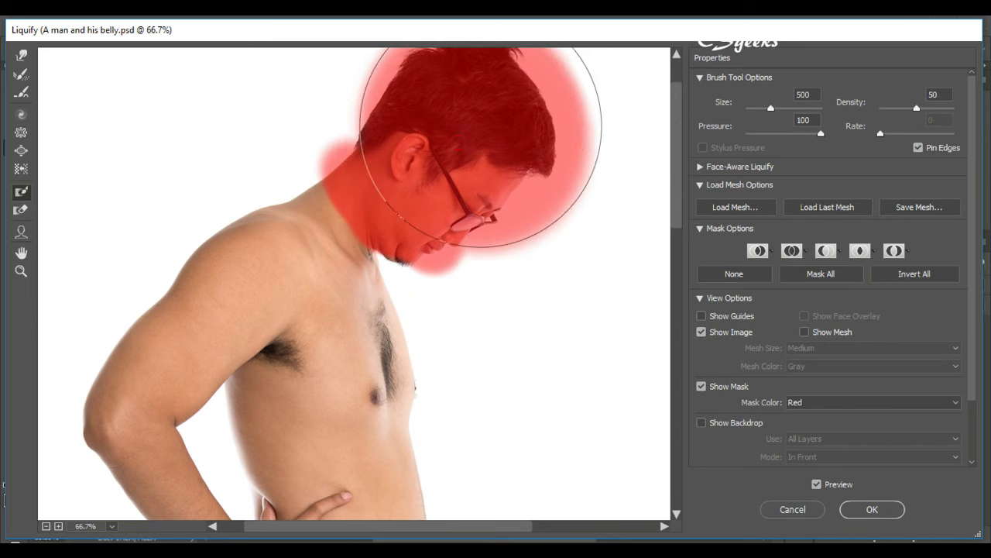
Step: Extend the freeze mask over the hand on the hip and the forearm, then select Thaw Mask
{"action": "scroll", "coordinate": [462, 138], "scroll_direction": "down", "scroll_amount": 3}
{"action": "scroll", "coordinate": [487, 144], "scroll_direction": "down", "scroll_amount": 2}
{"action": "scroll", "coordinate": [454, 166], "scroll_direction": "up", "scroll_amount": 2}
{"action": "scroll", "coordinate": [377, 111], "scroll_direction": "up", "scroll_amount": 1}
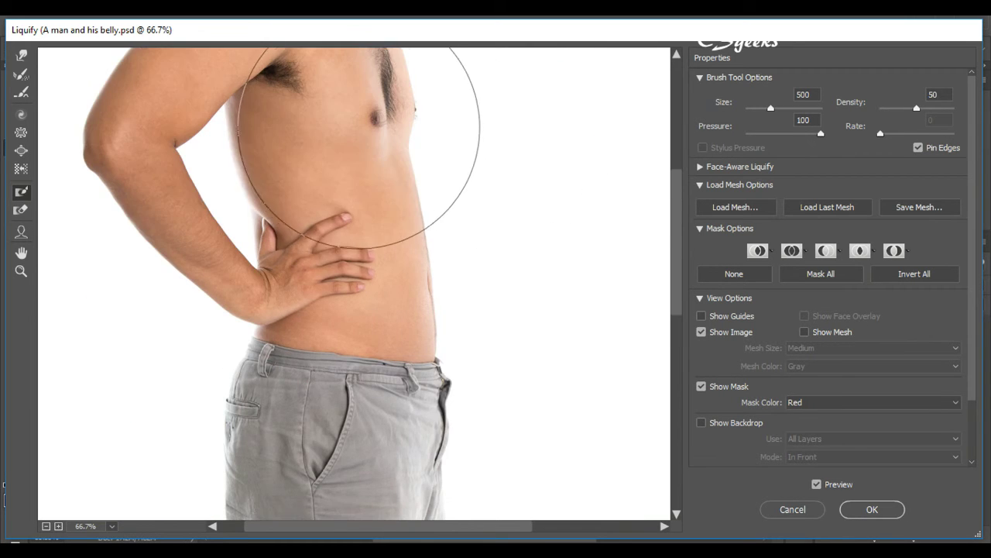
{"action": "key", "text": "bracketleft"}
{"action": "key", "text": "bracketleft"}
{"action": "key", "text": "bracketleft"}
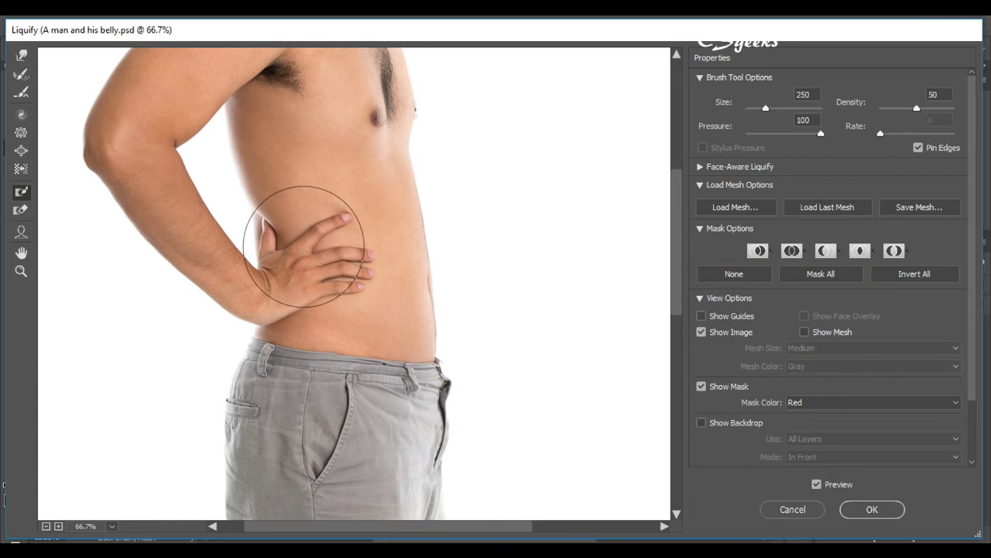
{"action": "key", "text": "bracketright"}
{"action": "mouse_move", "coordinate": [306, 250]}
{"action": "left_mouse_down"}
{"action": "mouse_move", "coordinate": [311, 263]}
{"action": "mouse_move", "coordinate": [255, 288]}
{"action": "left_mouse_up"}
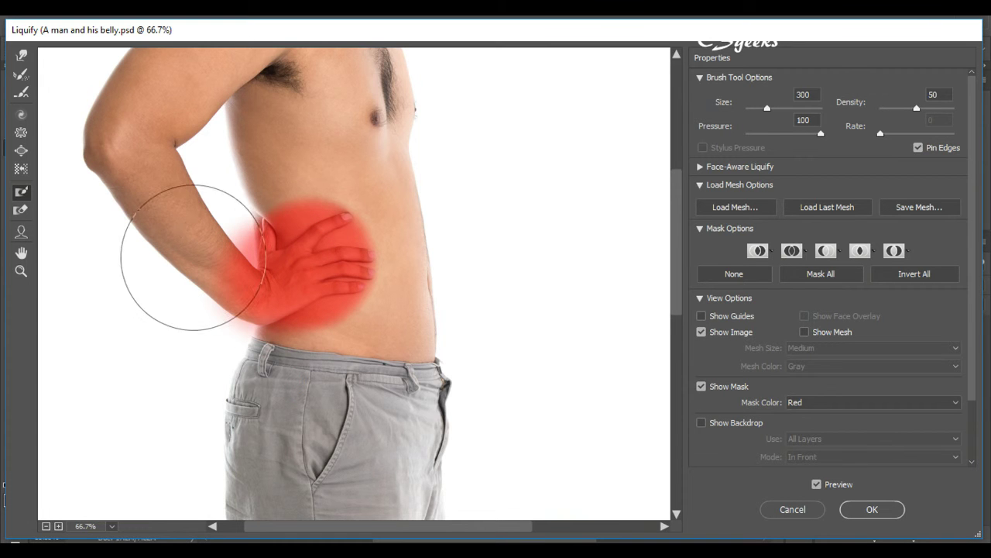
{"action": "mouse_move", "coordinate": [144, 177]}
{"action": "left_mouse_down"}
{"action": "mouse_move", "coordinate": [163, 203]}
{"action": "mouse_move", "coordinate": [126, 138]}
{"action": "left_mouse_up"}
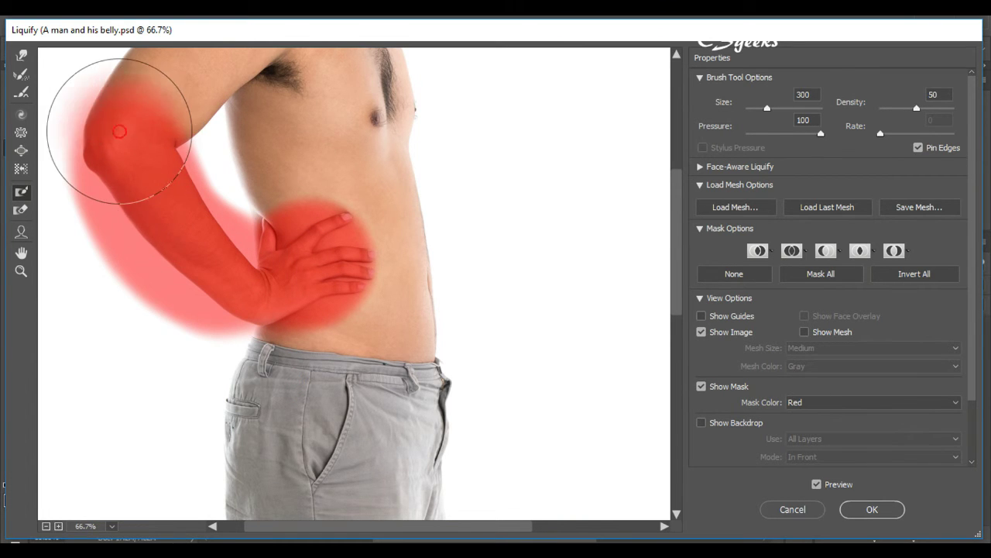
{"action": "scroll", "coordinate": [214, 202], "scroll_direction": "up", "scroll_amount": 3}
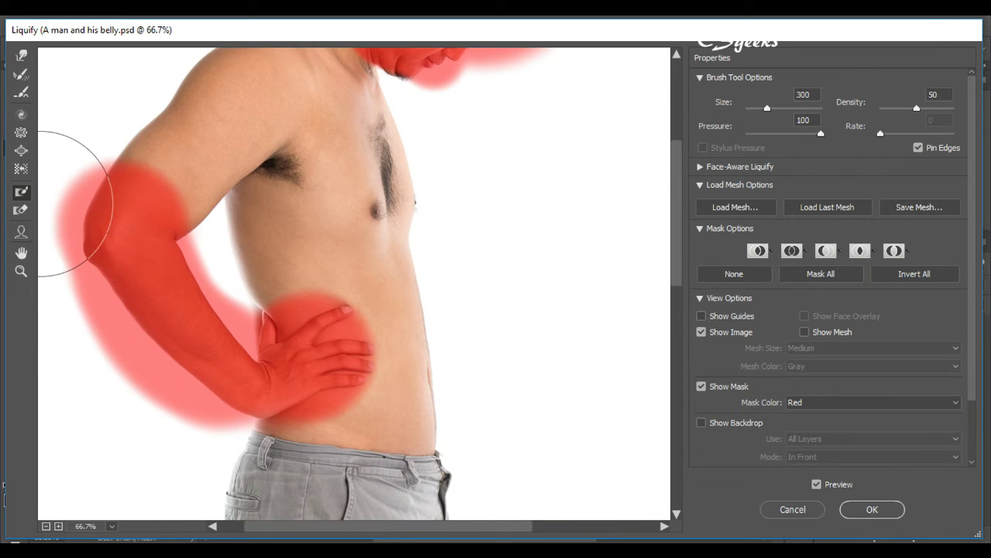
{"action": "left_click", "coordinate": [15, 212]}
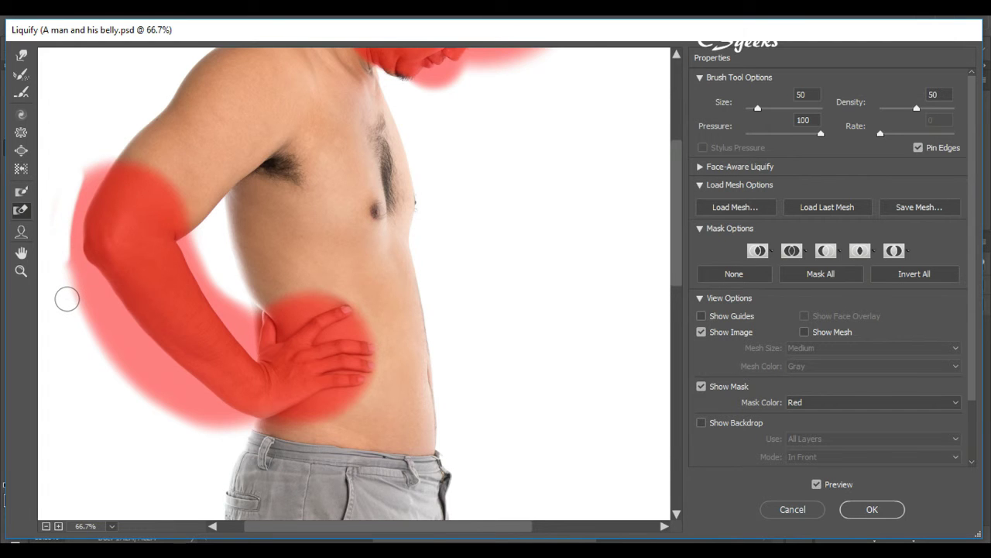
{"action": "scroll", "coordinate": [67, 299], "scroll_direction": "up", "scroll_amount": 3}
Step: Push the chest contour inward with Forward Warp at 100% zoom, ending at brush size 150
{"action": "left_click", "coordinate": [21, 54]}
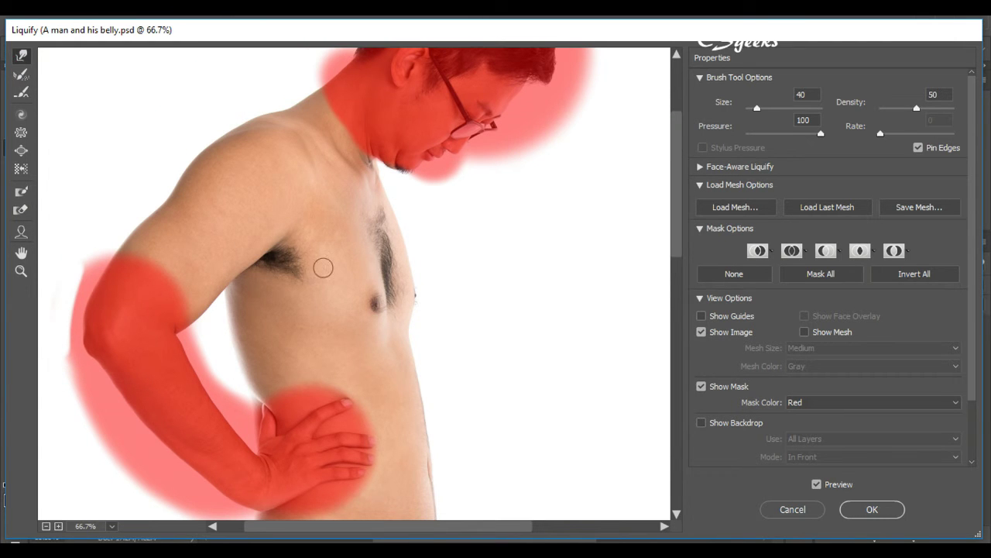
{"action": "key", "text": "bracketright"}
{"action": "key", "text": "bracketright"}
{"action": "key", "text": "bracketright"}
{"action": "key", "text": "bracketright"}
{"action": "key", "text": "bracketright"}
{"action": "key", "text": "bracketright"}
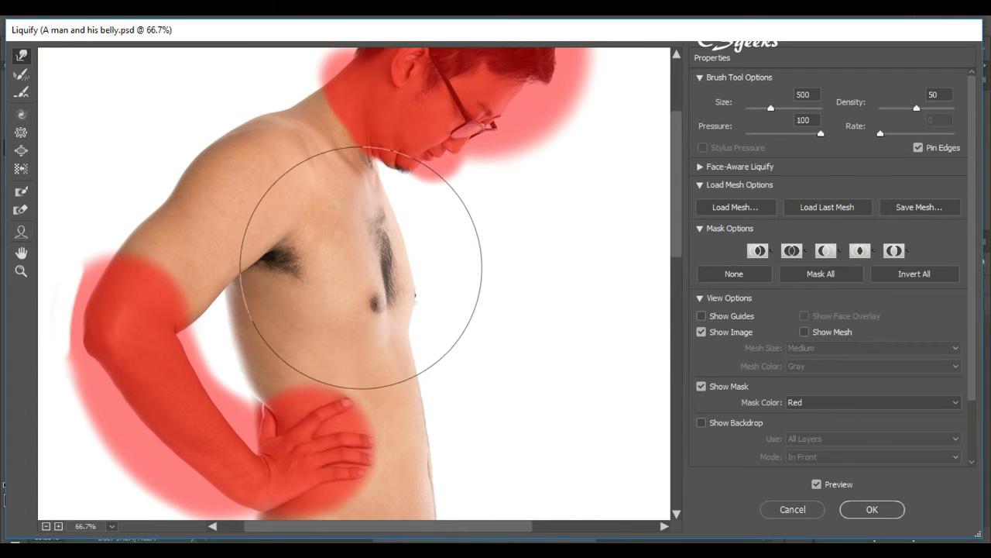
{"action": "mouse_move", "coordinate": [361, 290]}
{"action": "left_mouse_down"}
{"action": "mouse_move", "coordinate": [369, 299]}
{"action": "mouse_move", "coordinate": [370, 259]}
{"action": "mouse_move", "coordinate": [369, 272]}
{"action": "mouse_move", "coordinate": [359, 248]}
{"action": "mouse_move", "coordinate": [371, 289]}
{"action": "mouse_move", "coordinate": [387, 299]}
{"action": "left_mouse_up"}
{"action": "key", "text": "bracketleft"}
{"action": "key", "text": "bracketleft"}
{"action": "key", "text": "bracketleft"}
{"action": "key", "text": "bracketleft"}
{"action": "key", "text": "bracketleft"}
{"action": "key", "text": "bracketleft"}
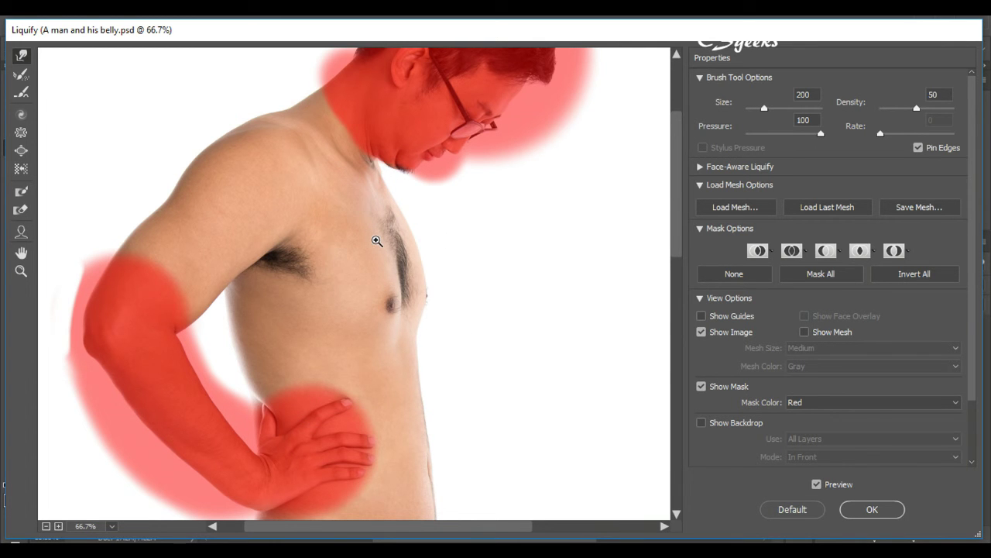
{"action": "left_click", "coordinate": [376, 241], "text": "ctrl"}
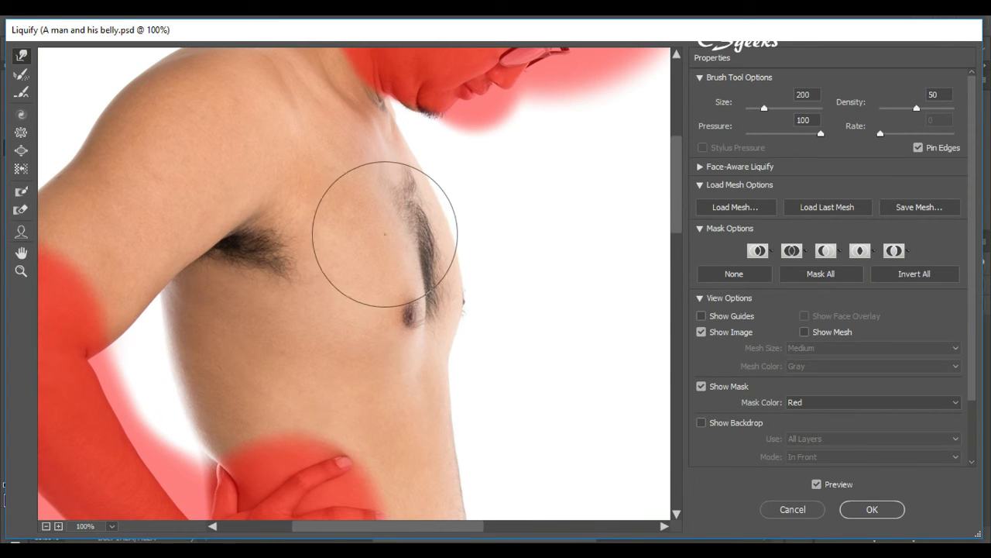
{"action": "key", "text": "bracketleft"}
{"action": "key", "text": "bracketleft"}
{"action": "key", "text": "bracketleft"}
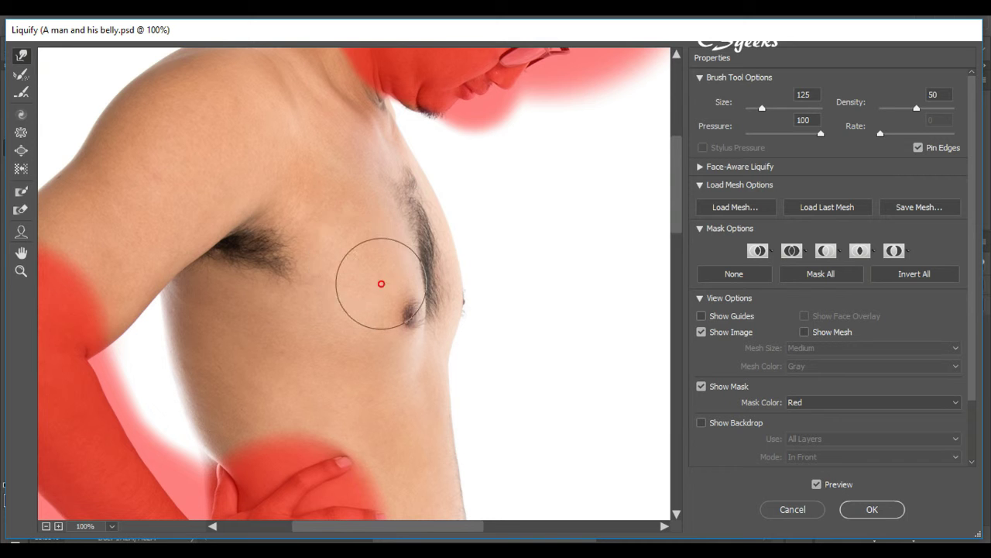
{"action": "key", "text": "bracketright"}
{"action": "key", "text": "bracketright"}
{"action": "key", "text": "bracketright"}
{"action": "key", "text": "bracketright"}
{"action": "key", "text": "bracketright"}
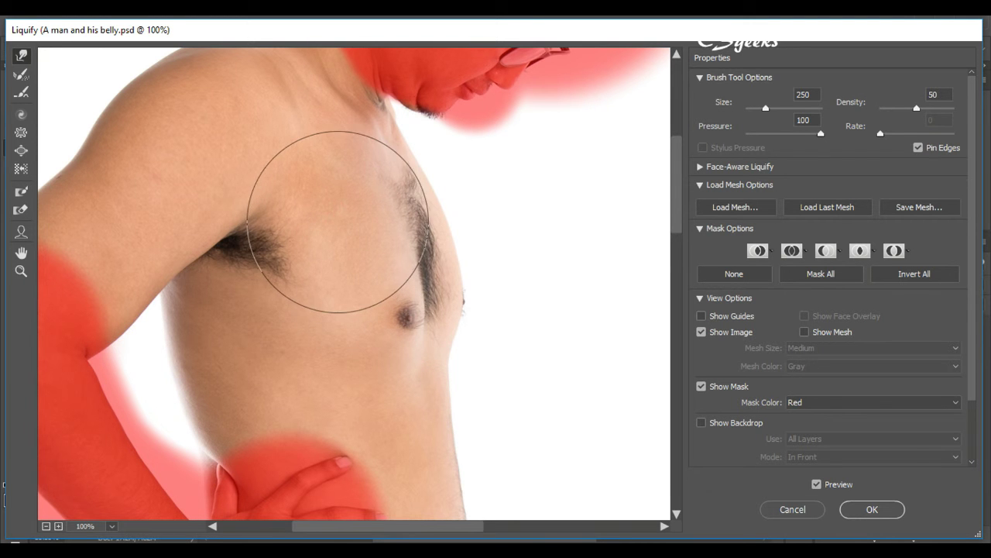
{"action": "mouse_move", "coordinate": [337, 233]}
{"action": "left_mouse_down"}
{"action": "mouse_move", "coordinate": [359, 224]}
{"action": "mouse_move", "coordinate": [331, 261]}
{"action": "mouse_move", "coordinate": [372, 280]}
{"action": "left_mouse_up"}
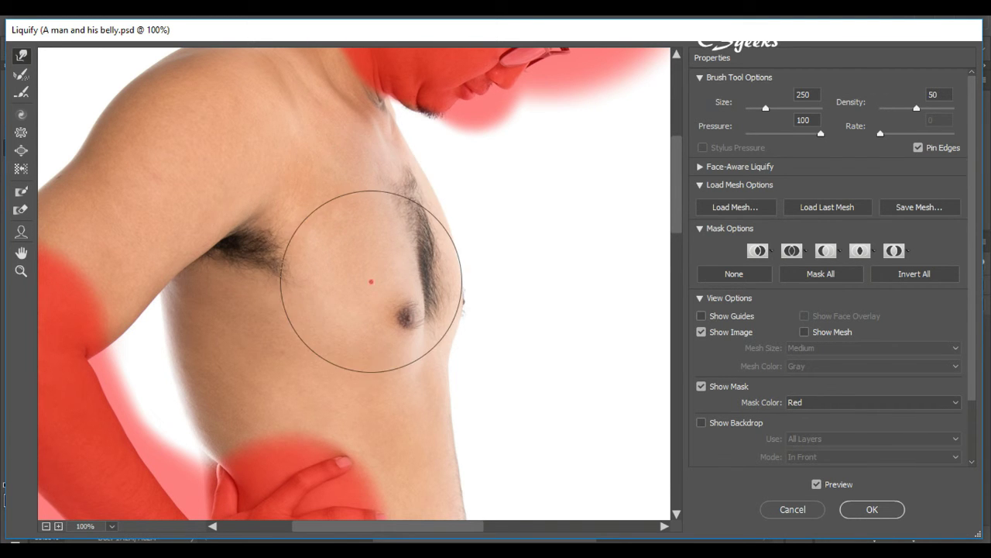
{"action": "scroll", "coordinate": [395, 302], "scroll_direction": "down", "scroll_amount": 5}
Step: Push the front waist and belly contour inward and smooth it
{"action": "key", "text": "bracketleft"}
{"action": "key", "text": "bracketleft"}
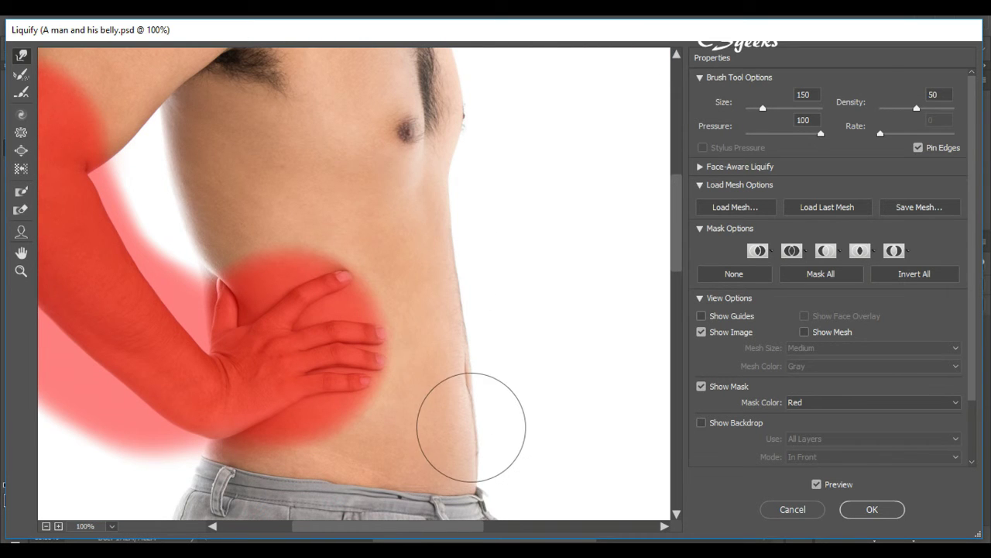
{"action": "key", "text": "bracketright"}
{"action": "mouse_move", "coordinate": [464, 409]}
{"action": "left_mouse_down"}
{"action": "mouse_move", "coordinate": [457, 440]}
{"action": "mouse_move", "coordinate": [420, 359]}
{"action": "left_mouse_up"}
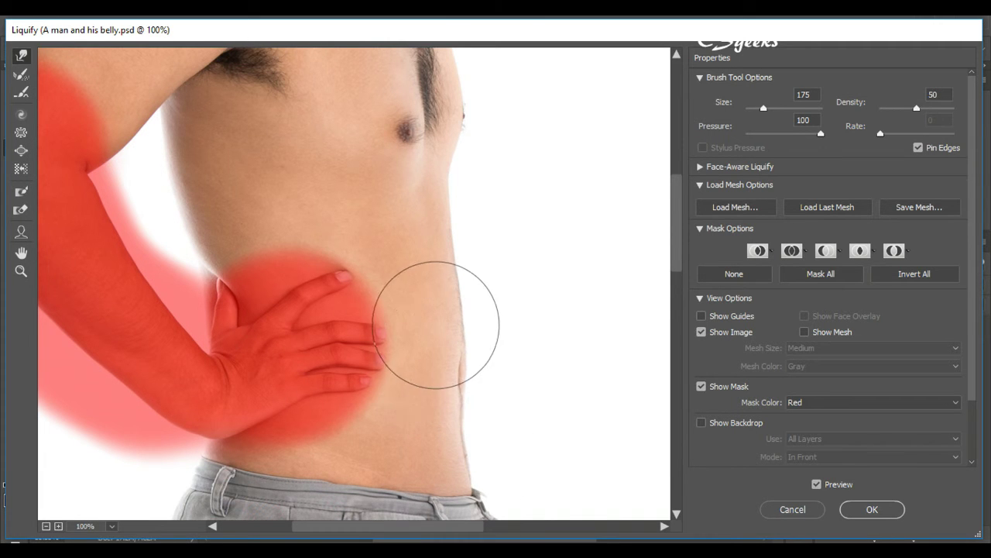
{"action": "left_click_drag", "start_coordinate": [428, 320], "coordinate": [446, 186]}
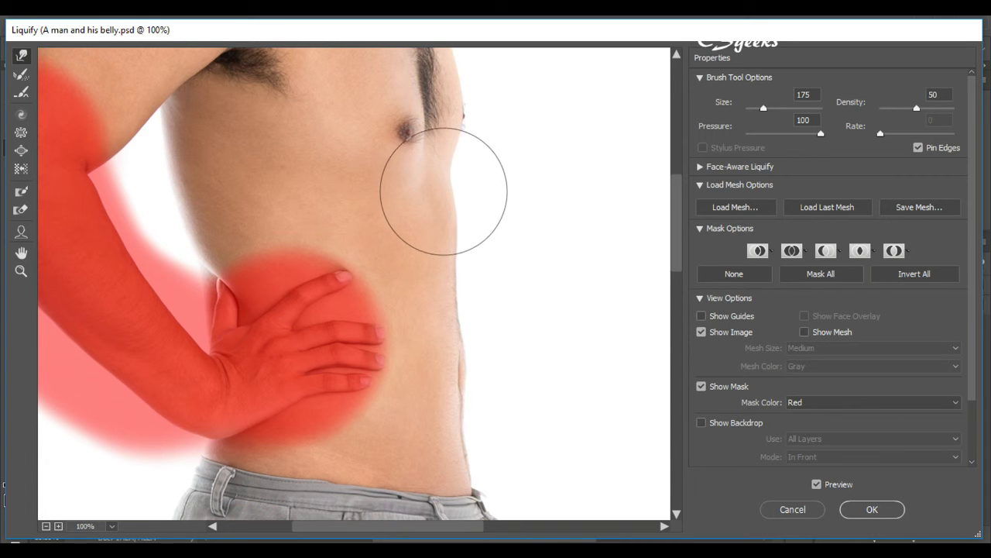
{"action": "left_click_drag", "start_coordinate": [454, 279], "coordinate": [457, 453]}
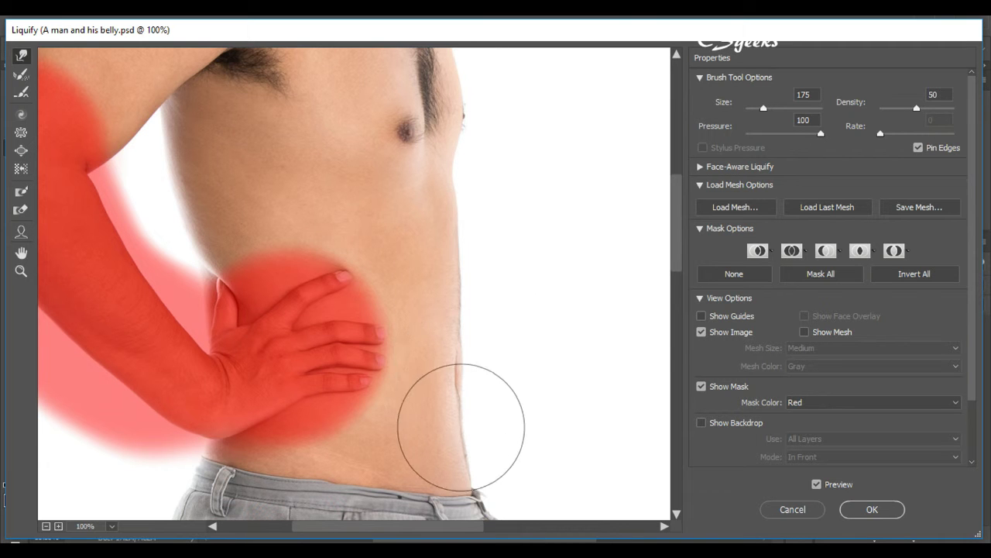
Step: Nudge the jeans waistband and fly to follow the slimmer belly, ending at brush size 250
{"action": "scroll", "coordinate": [438, 454], "scroll_direction": "down", "scroll_amount": 3}
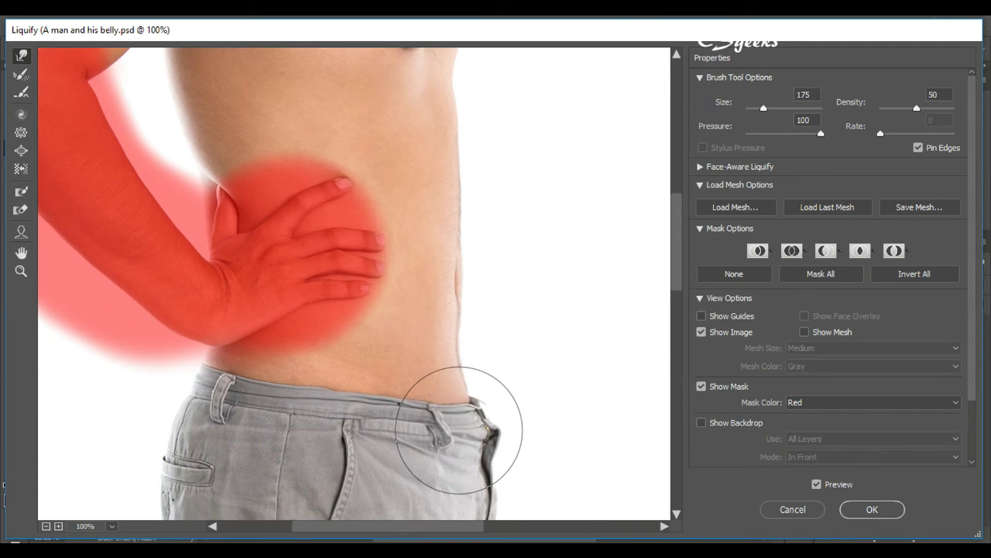
{"action": "left_click_drag", "start_coordinate": [451, 429], "coordinate": [469, 421]}
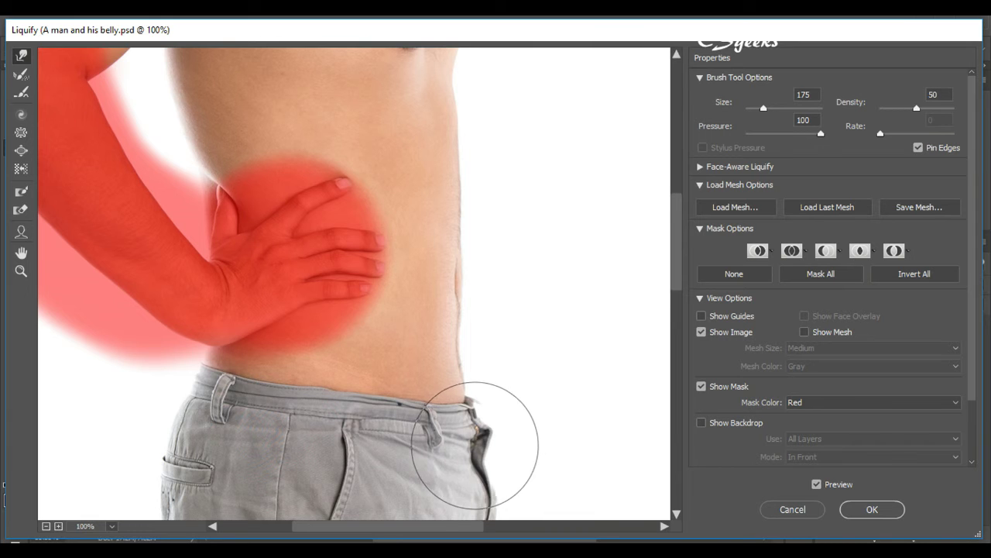
{"action": "left_click_drag", "start_coordinate": [463, 423], "coordinate": [468, 421]}
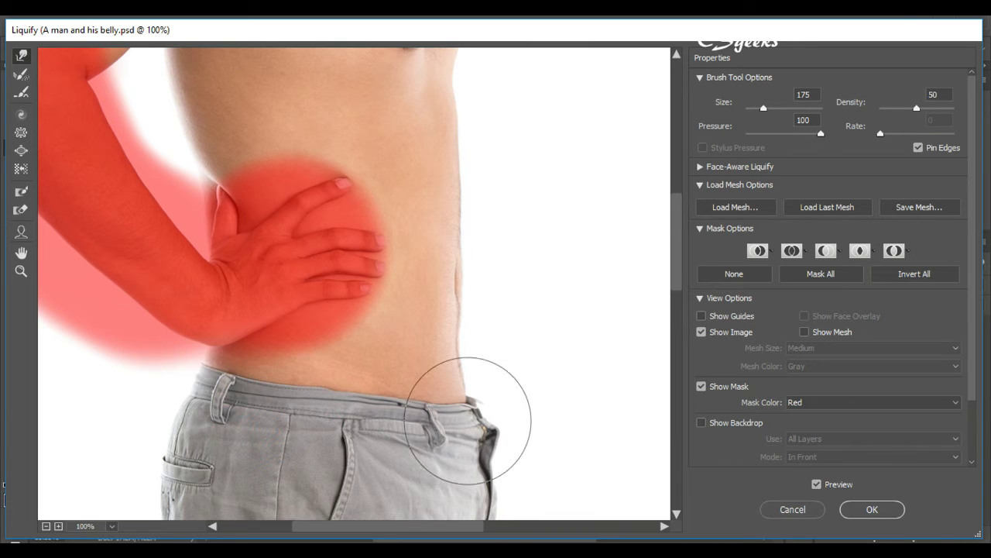
{"action": "key", "text": "bracketright"}
{"action": "key", "text": "bracketright"}
{"action": "key", "text": "bracketright"}
{"action": "left_click_drag", "start_coordinate": [484, 455], "coordinate": [461, 441]}
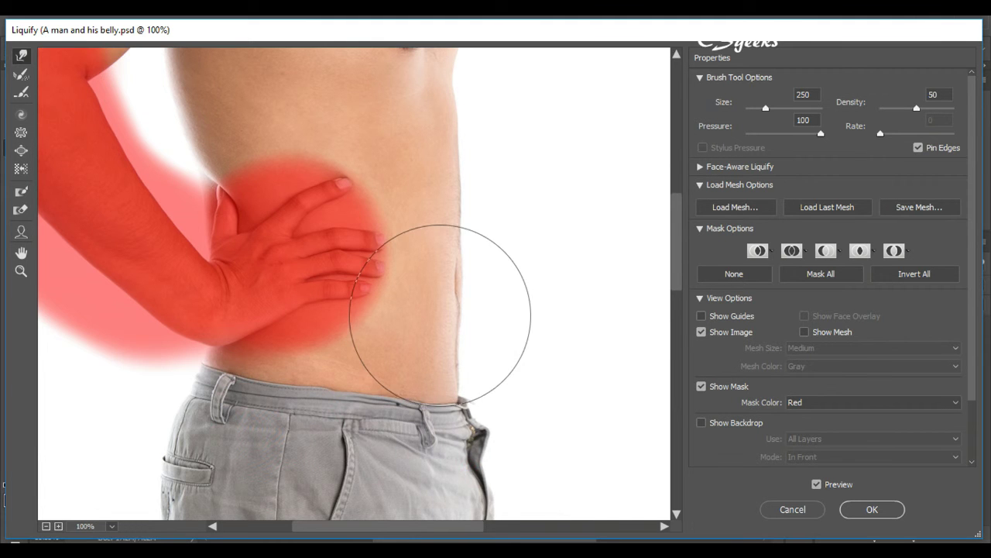
{"action": "scroll", "coordinate": [451, 283], "scroll_direction": "up", "scroll_amount": 5}
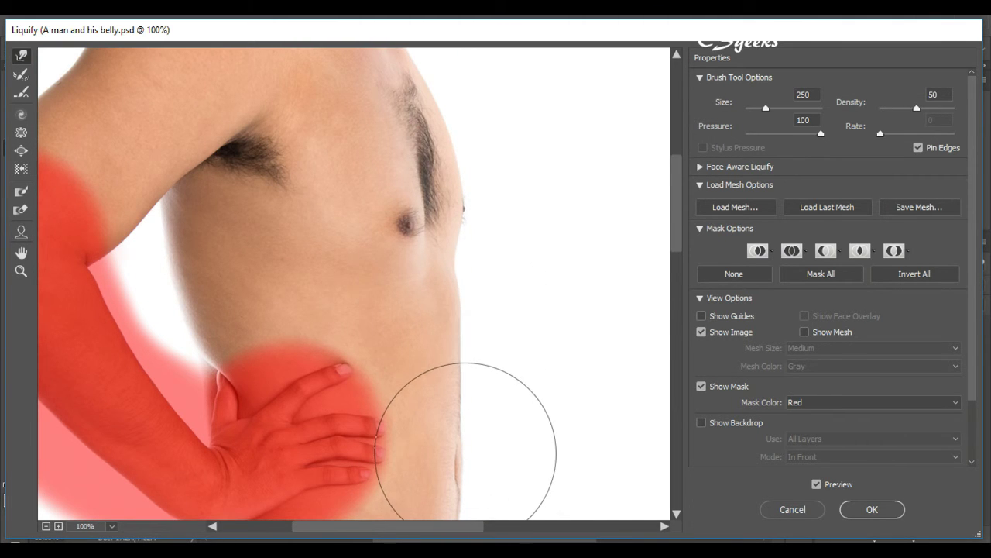
{"action": "scroll", "coordinate": [469, 395], "scroll_direction": "down", "scroll_amount": 2}
{"action": "scroll", "coordinate": [464, 384], "scroll_direction": "up", "scroll_amount": 2}
{"action": "scroll", "coordinate": [454, 368], "scroll_direction": "up", "scroll_amount": 2}
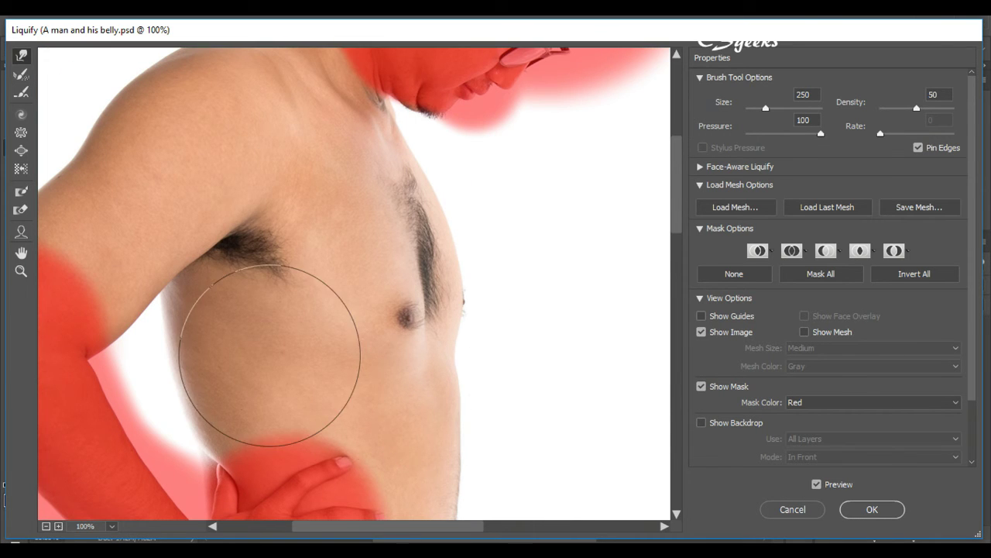
{"action": "scroll", "coordinate": [229, 359], "scroll_direction": "down", "scroll_amount": 2}
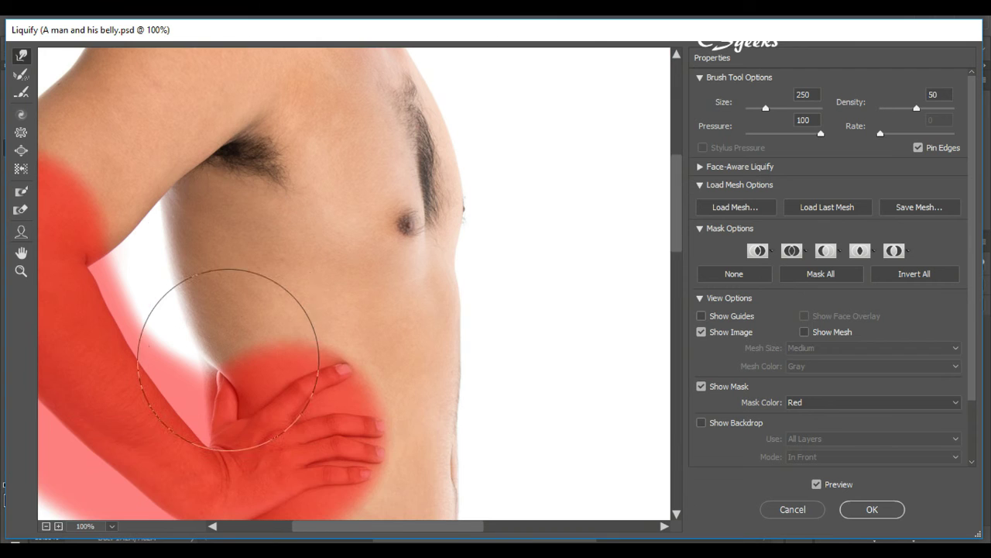
Step: Push the back edge inward from below the armpit down toward the waist at 100%
{"action": "key", "text": "ctrl+minus"}
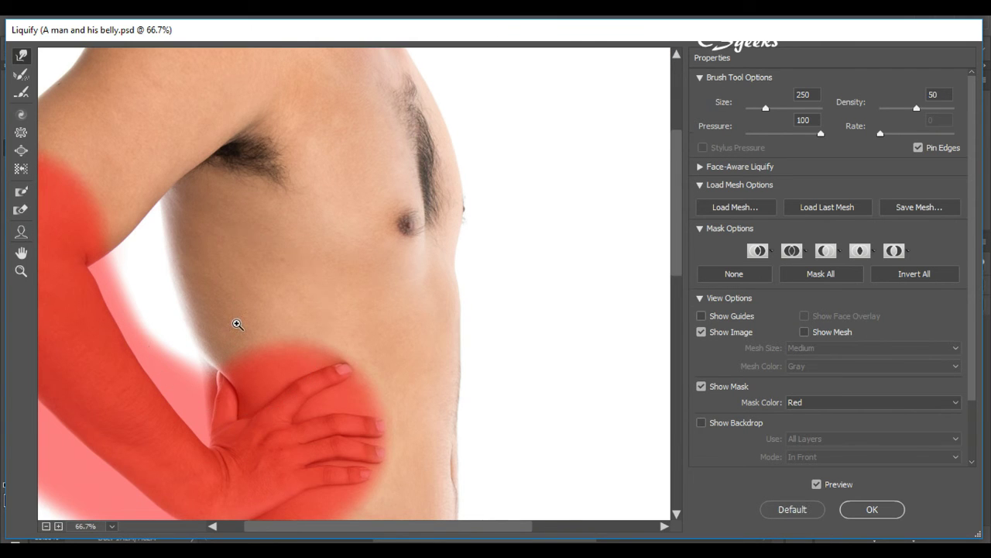
{"action": "key", "text": "ctrl+plus"}
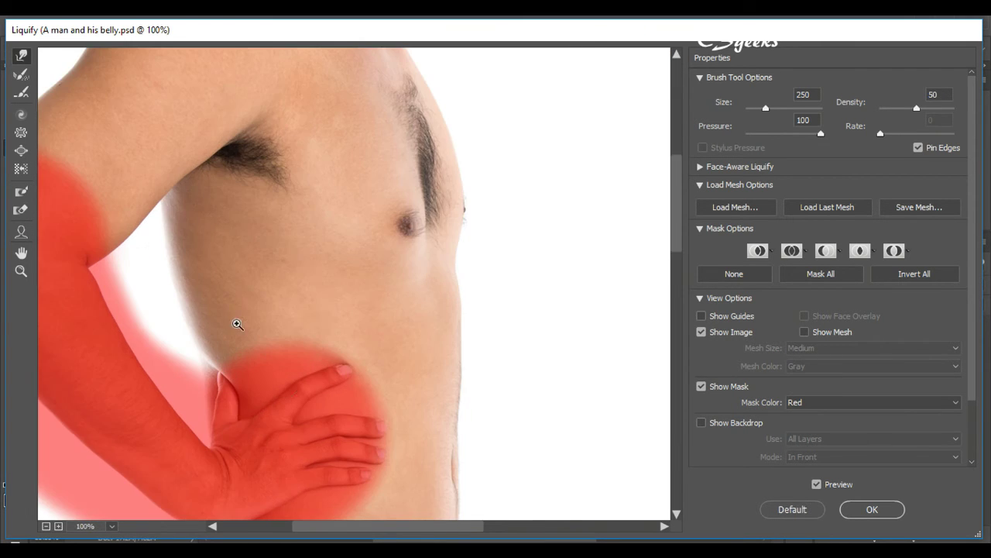
{"action": "left_click_drag", "start_coordinate": [209, 290], "coordinate": [299, 289]}
{"action": "key", "text": "bracketleft"}
{"action": "key", "text": "bracketleft"}
{"action": "key", "text": "bracketleft"}
{"action": "key", "text": "bracketleft"}
{"action": "key", "text": "bracketleft"}
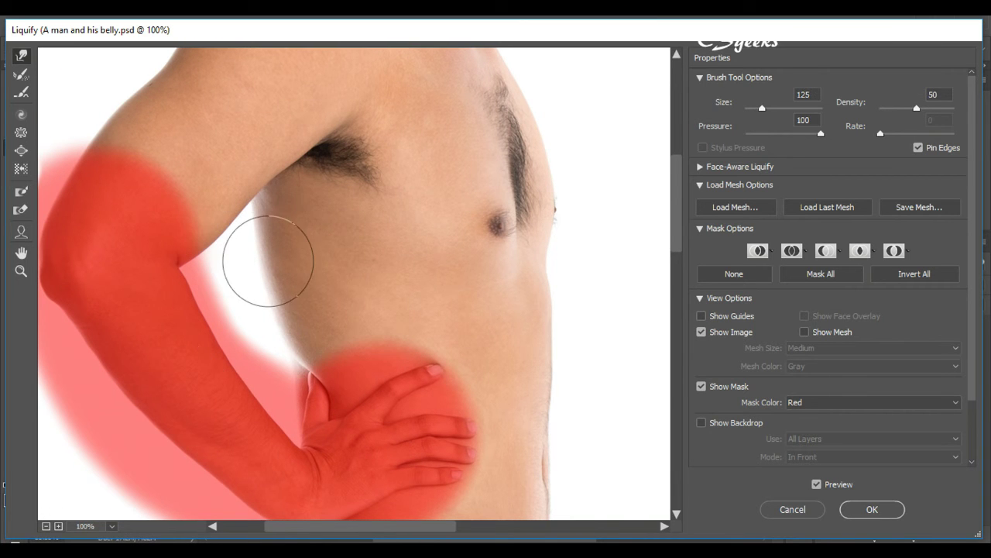
{"action": "left_click_drag", "start_coordinate": [250, 212], "coordinate": [248, 213]}
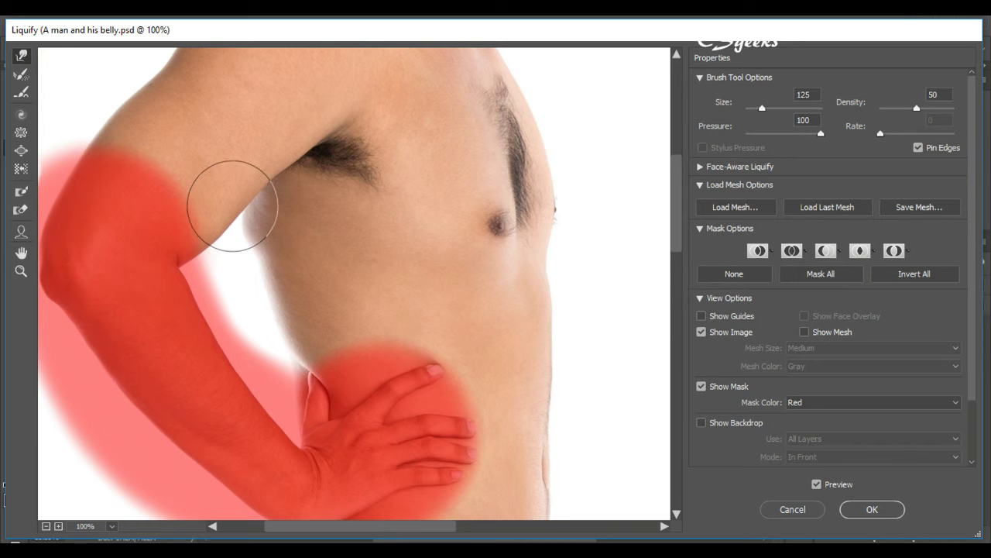
{"action": "mouse_move", "coordinate": [276, 265]}
{"action": "left_mouse_down"}
{"action": "mouse_move", "coordinate": [267, 275]}
{"action": "mouse_move", "coordinate": [257, 256]}
{"action": "left_mouse_up"}
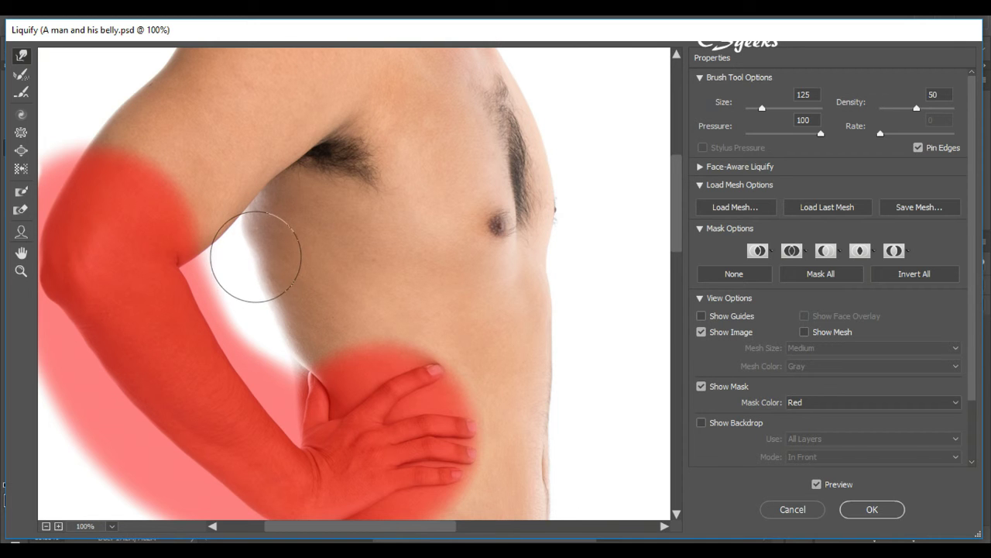
{"action": "left_click_drag", "start_coordinate": [281, 312], "coordinate": [290, 354]}
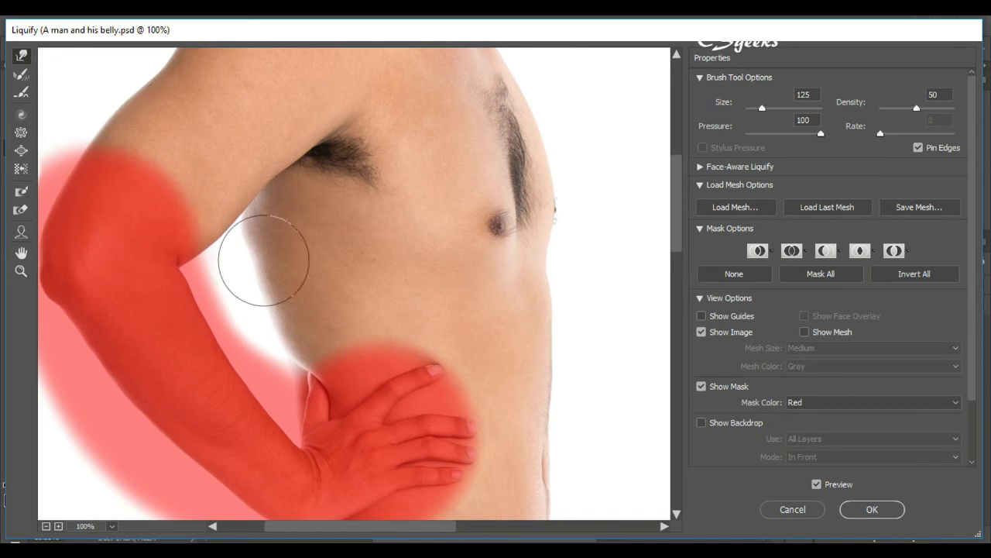
{"action": "left_click_drag", "start_coordinate": [261, 277], "coordinate": [259, 278]}
{"action": "left_click_drag", "start_coordinate": [274, 319], "coordinate": [285, 358]}
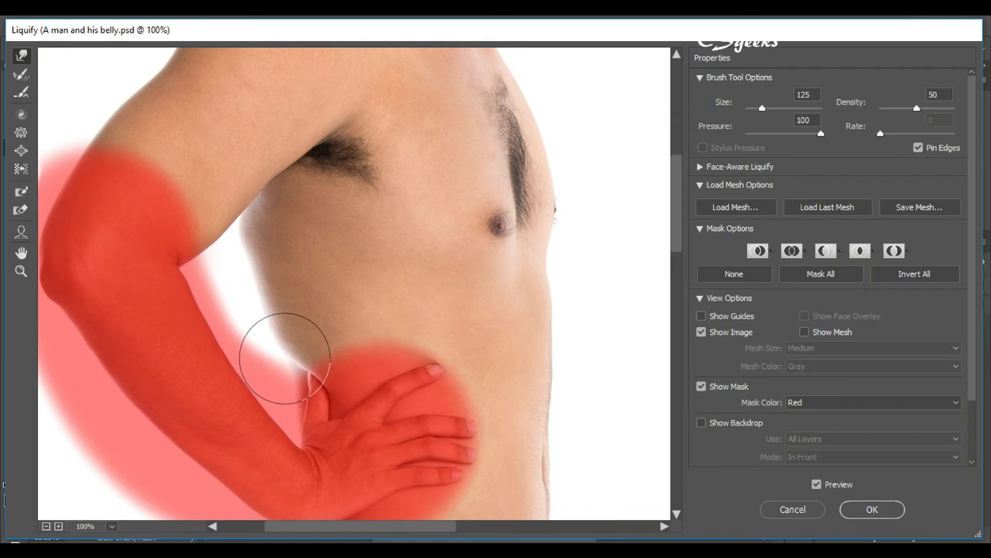
{"action": "left_click_drag", "start_coordinate": [246, 226], "coordinate": [248, 229]}
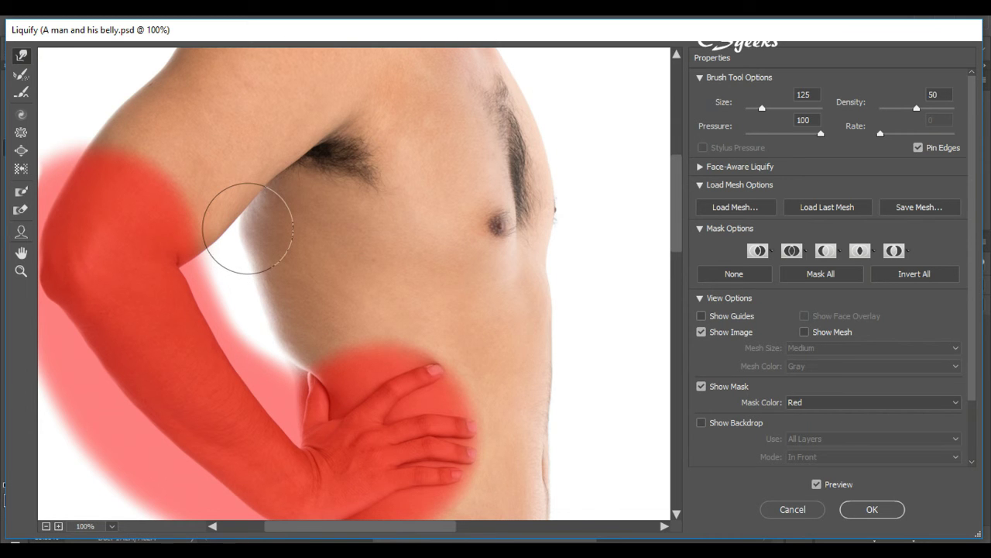
Step: Zoom to 200% on the back edge, shrink the brush to 35, then zoom out to the whole figure
{"action": "left_click", "coordinate": [248, 229], "text": "ctrl"}
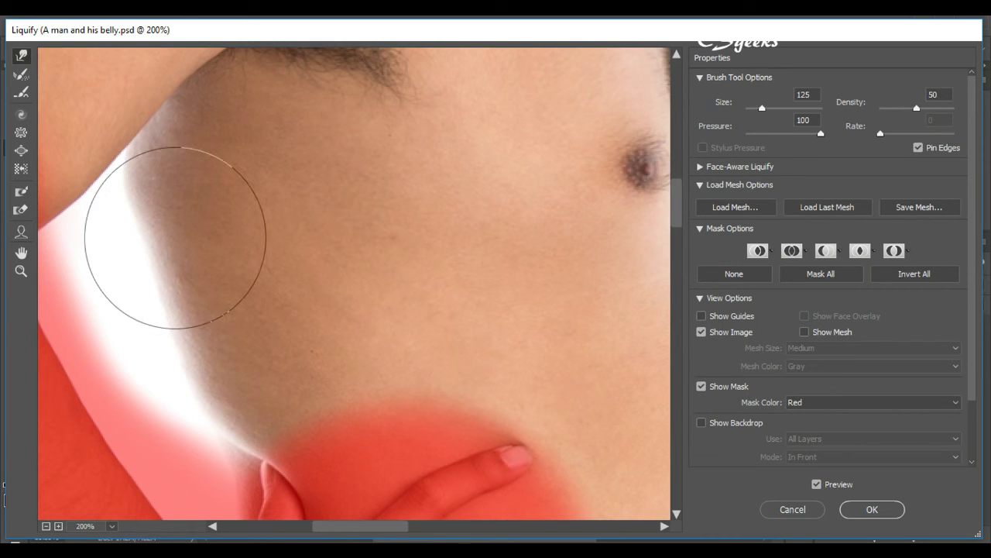
{"action": "left_click_drag", "start_coordinate": [136, 214], "coordinate": [287, 250]}
{"action": "key", "text": "bracketleft"}
{"action": "key", "text": "bracketleft"}
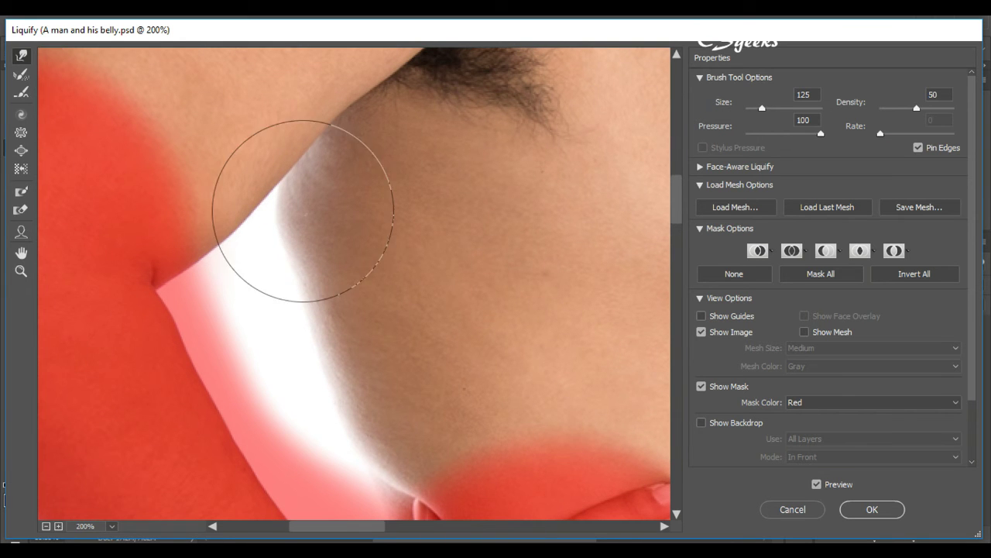
{"action": "key", "text": "bracketleft"}
{"action": "key", "text": "bracketleft"}
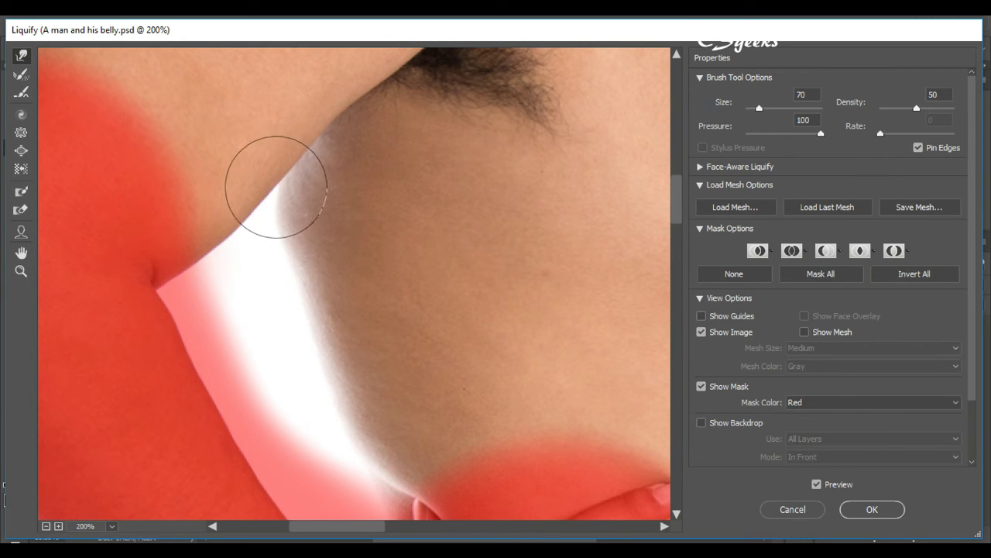
{"action": "key", "text": "bracketleft"}
{"action": "key", "text": "bracketleft"}
{"action": "key", "text": "bracketleft"}
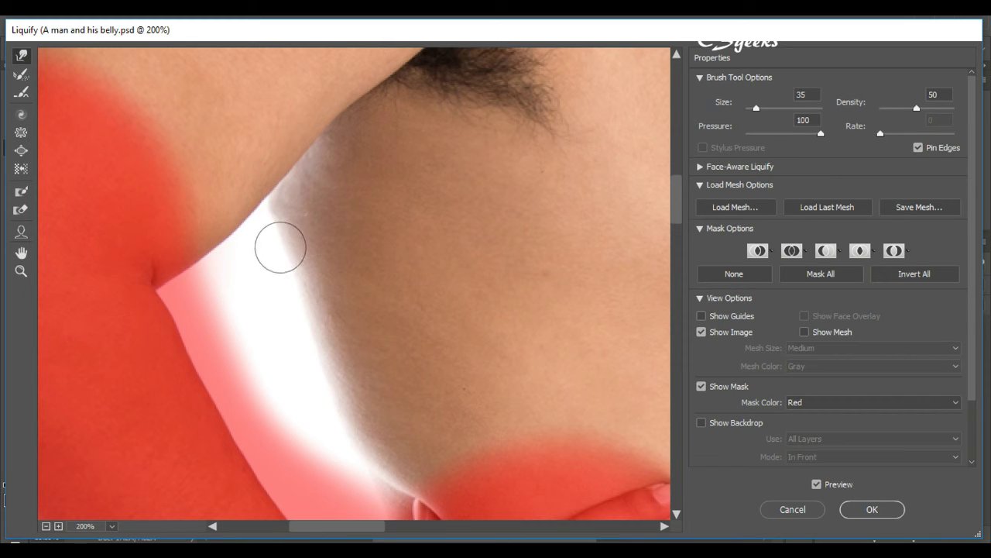
{"action": "scroll", "coordinate": [309, 198], "scroll_direction": "down", "scroll_amount": 3}
{"action": "scroll", "coordinate": [312, 196], "scroll_direction": "up", "scroll_amount": 1}
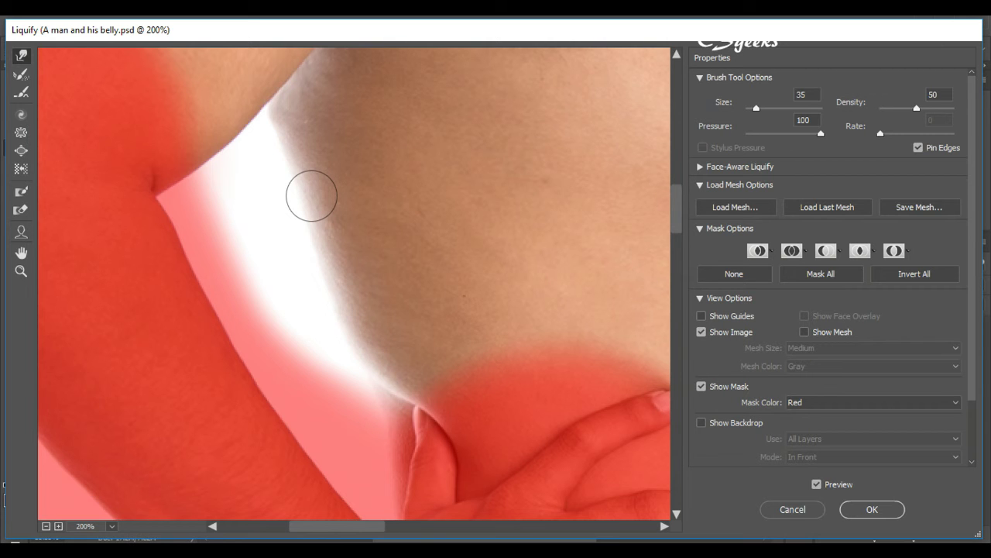
{"action": "key", "text": "ctrl+minus"}
{"action": "key", "text": "ctrl+minus"}
{"action": "key", "text": "ctrl+minus"}
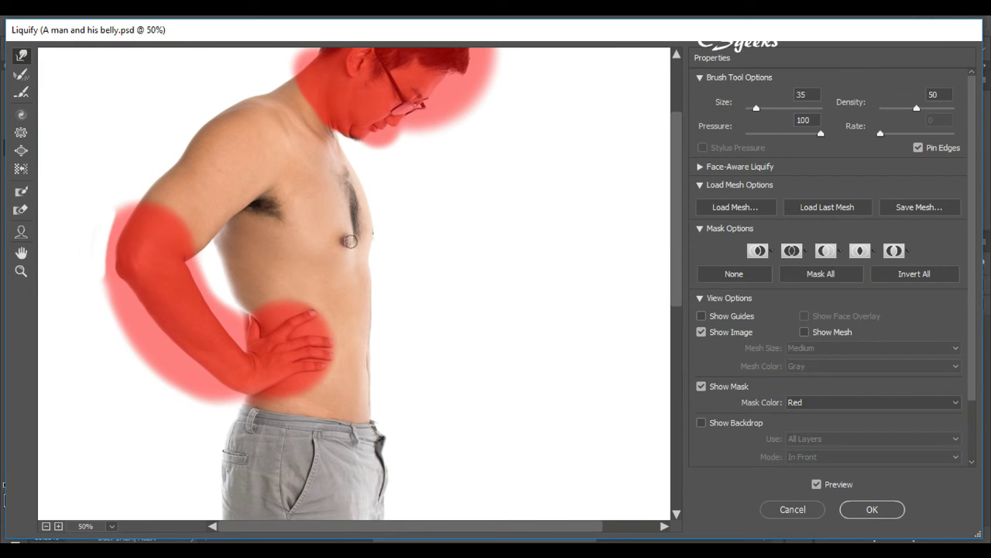
Step: Try pushing the shorts' hip edge outward with a size-300 Forward Warp brush, then revert it
{"action": "left_click", "coordinate": [21, 56]}
{"action": "key", "text": "bracketright"}
{"action": "key", "text": "bracketright"}
{"action": "key", "text": "bracketright"}
{"action": "key", "text": "bracketright"}
{"action": "key", "text": "bracketright"}
{"action": "key", "text": "bracketright"}
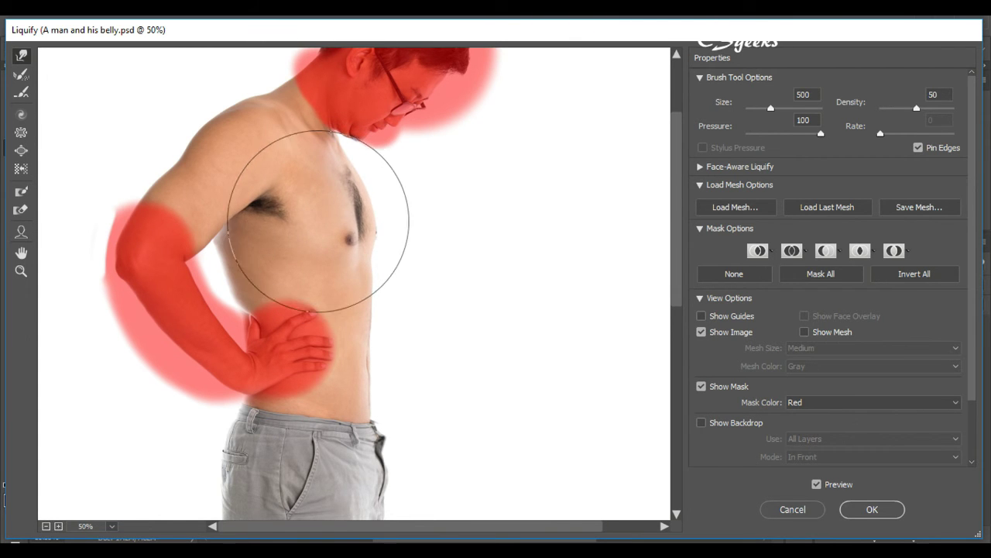
{"action": "scroll", "coordinate": [391, 307], "scroll_direction": "down", "scroll_amount": 2}
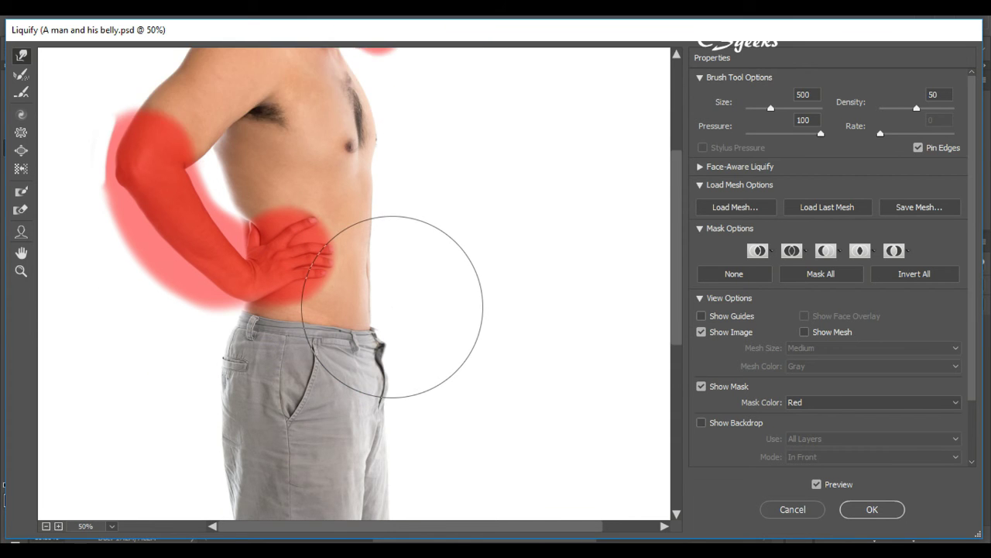
{"action": "scroll", "coordinate": [364, 304], "scroll_direction": "down", "scroll_amount": 3}
{"action": "key", "text": "bracketleft"}
{"action": "key", "text": "bracketleft"}
{"action": "mouse_move", "coordinate": [237, 287]}
{"action": "left_mouse_down"}
{"action": "mouse_move", "coordinate": [222, 292]}
{"action": "mouse_move", "coordinate": [229, 317]}
{"action": "left_mouse_up"}
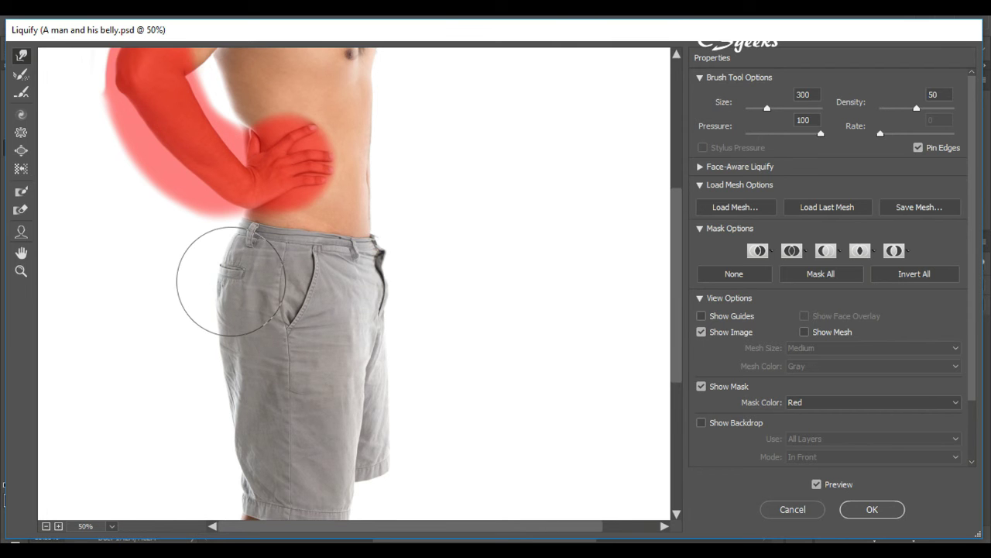
{"action": "left_click_drag", "start_coordinate": [222, 277], "coordinate": [232, 299]}
{"action": "left_click_drag", "start_coordinate": [239, 339], "coordinate": [229, 281]}
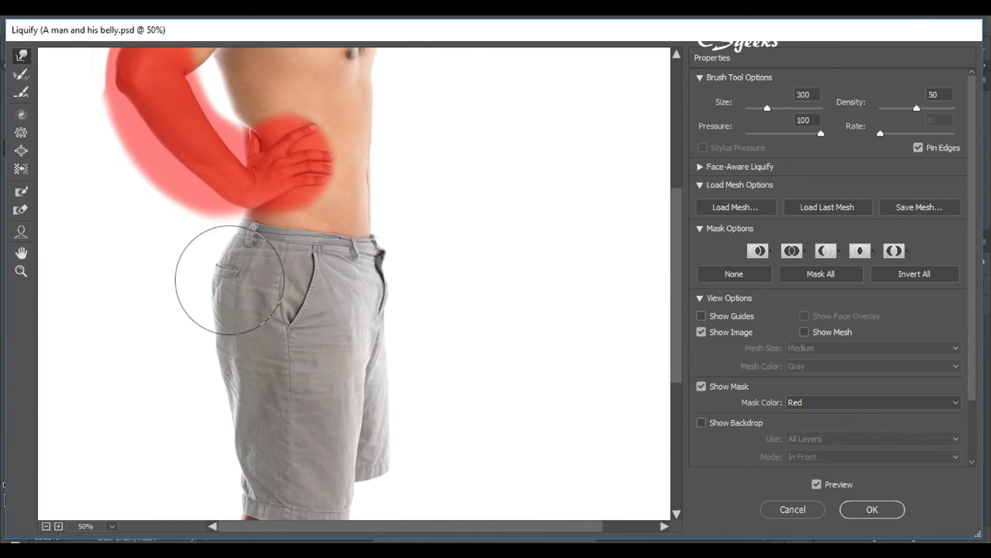
{"action": "key", "text": "ctrl+alt+z"}
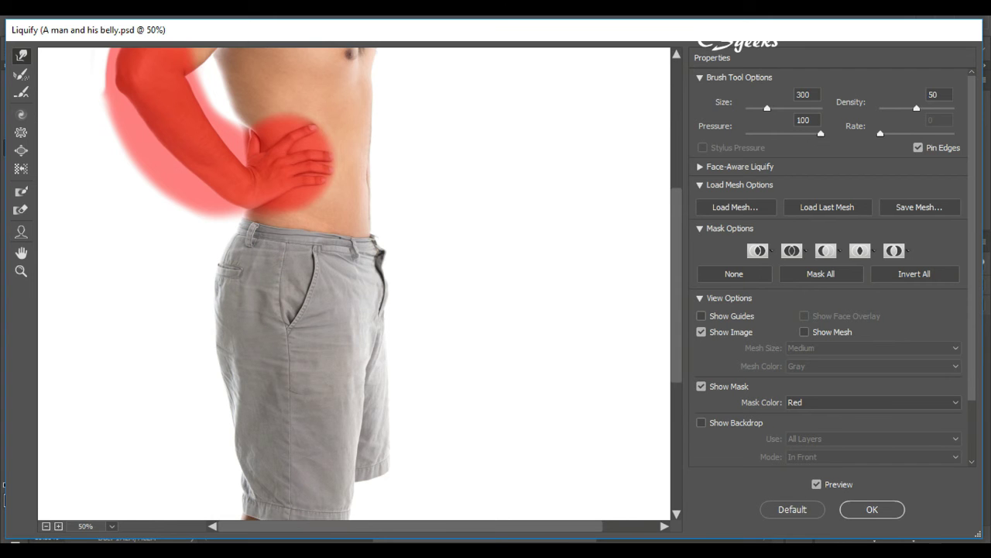
{"action": "scroll", "coordinate": [229, 279], "scroll_direction": "up", "scroll_amount": 5}
{"action": "scroll", "coordinate": [224, 275], "scroll_direction": "up", "scroll_amount": 4}
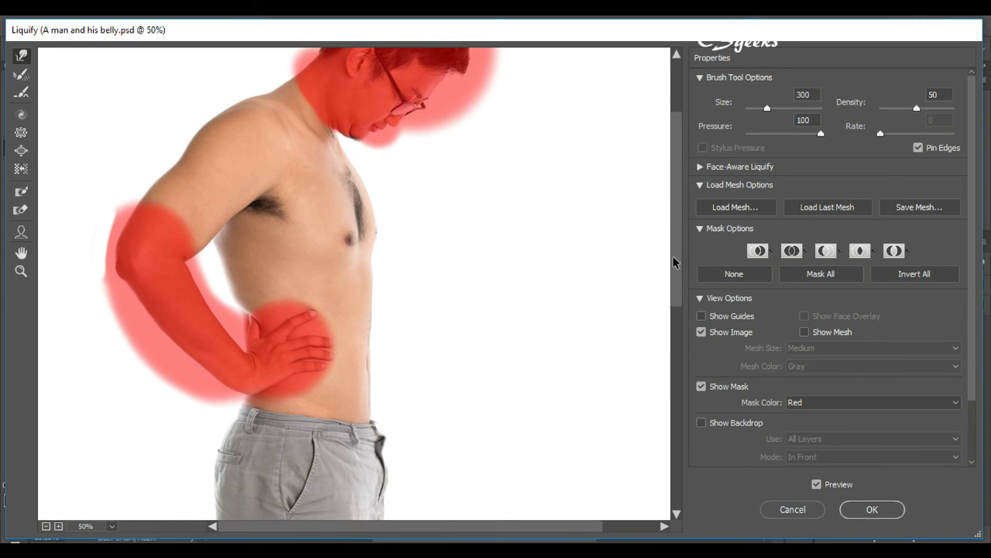
Step: Test Mask Options None, undo and Invert All, then clear every freeze mask with None
{"action": "left_click", "coordinate": [724, 275]}
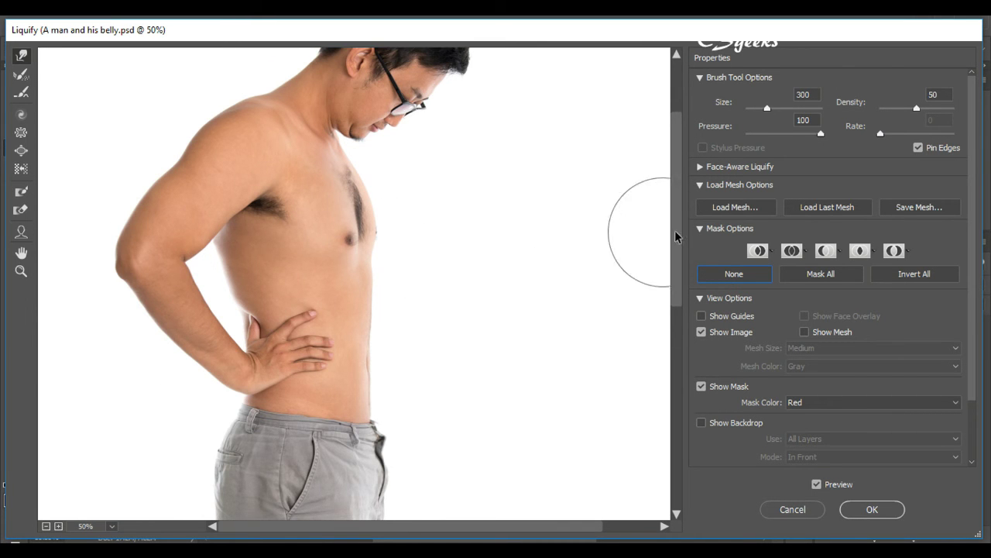
{"action": "key", "text": "ctrl+z"}
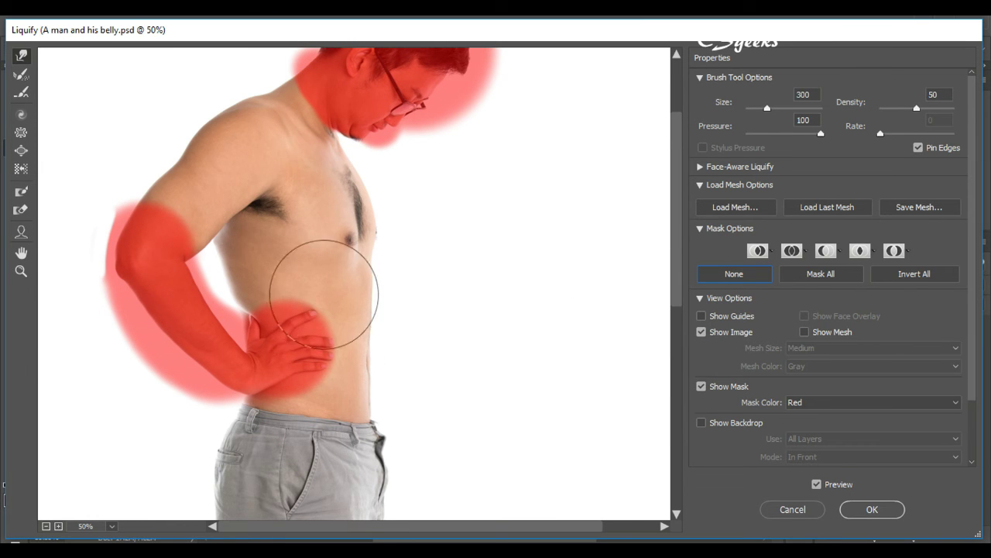
{"action": "left_click", "coordinate": [914, 275]}
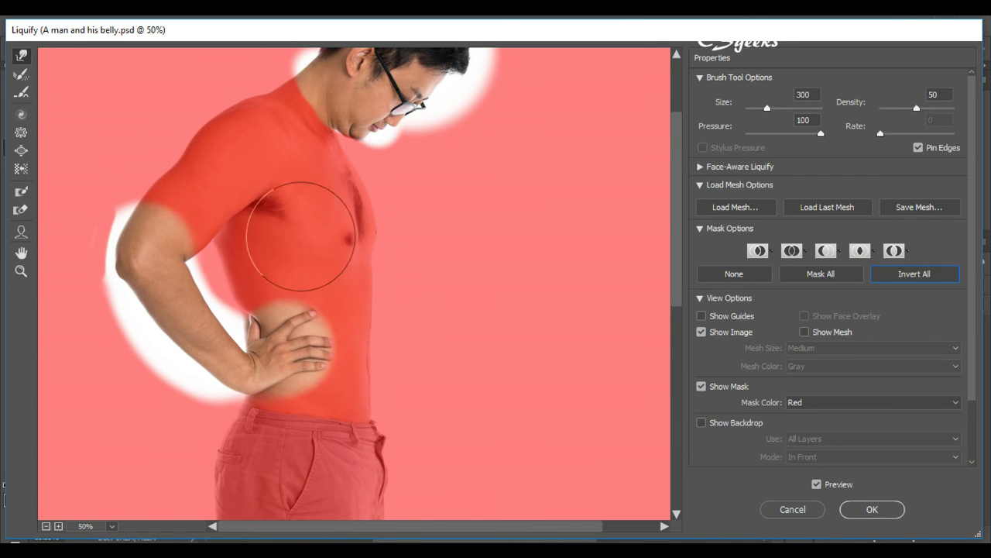
{"action": "scroll", "coordinate": [398, 409], "scroll_direction": "down", "scroll_amount": 3}
{"action": "scroll", "coordinate": [279, 386], "scroll_direction": "down", "scroll_amount": 7}
{"action": "scroll", "coordinate": [288, 365], "scroll_direction": "up", "scroll_amount": 7}
{"action": "scroll", "coordinate": [279, 325], "scroll_direction": "up", "scroll_amount": 6}
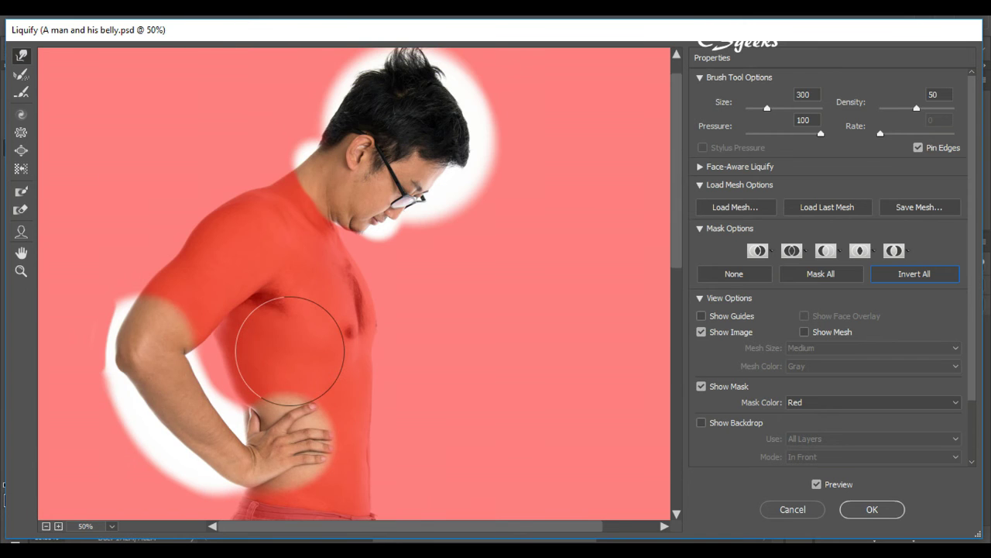
{"action": "left_click", "coordinate": [706, 276]}
{"action": "scroll", "coordinate": [391, 309], "scroll_direction": "down", "scroll_amount": 3}
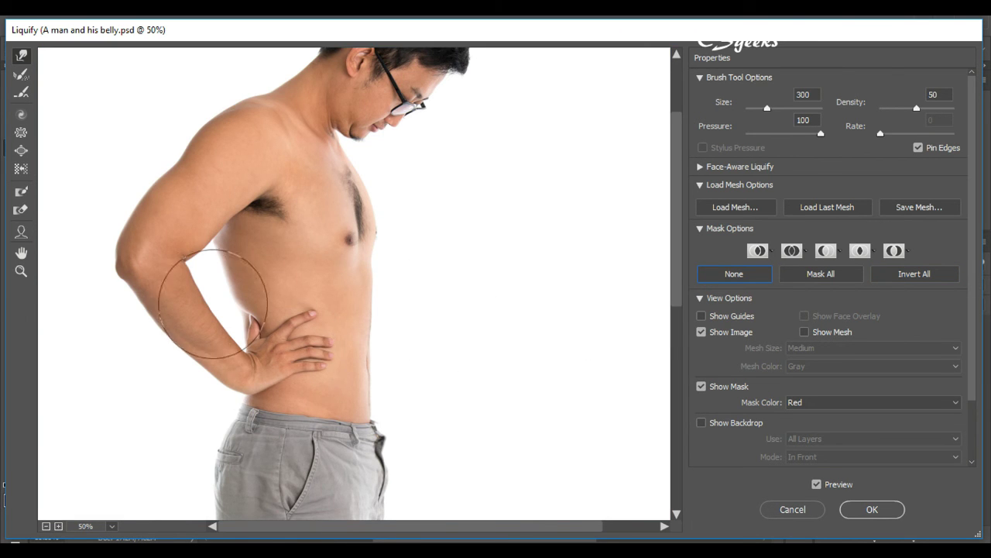
Step: Raise brush density to 100, warp the torso with a large brush, and finish at size 500
{"action": "key", "text": "bracketright"}
{"action": "key", "text": "bracketright"}
{"action": "key", "text": "bracketright"}
{"action": "key", "text": "bracketright"}
{"action": "key", "text": "bracketright"}
{"action": "key", "text": "bracketright"}
{"action": "key", "text": "bracketright"}
{"action": "key", "text": "bracketright"}
{"action": "key", "text": "bracketright"}
{"action": "key", "text": "bracketright"}
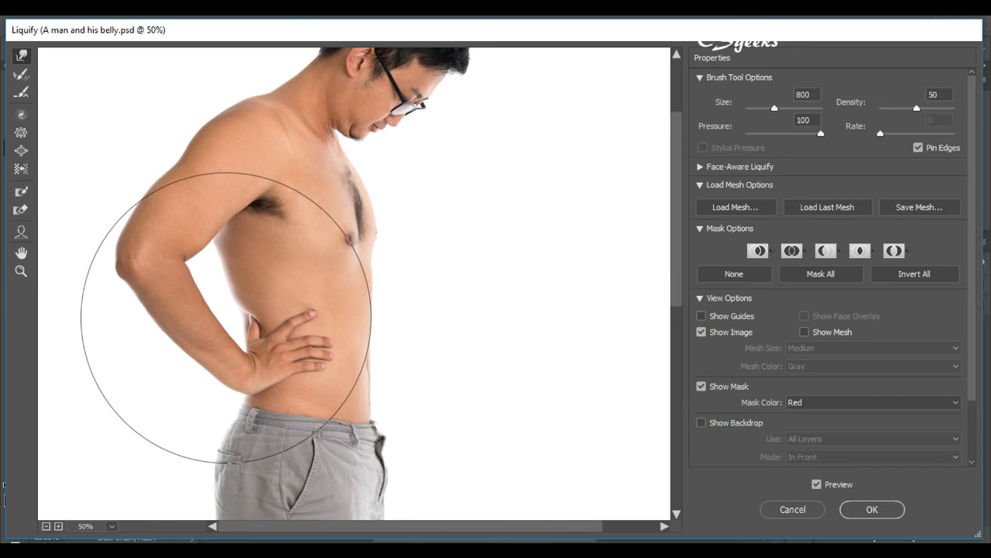
{"action": "left_click_drag", "start_coordinate": [917, 107], "coordinate": [952, 109]}
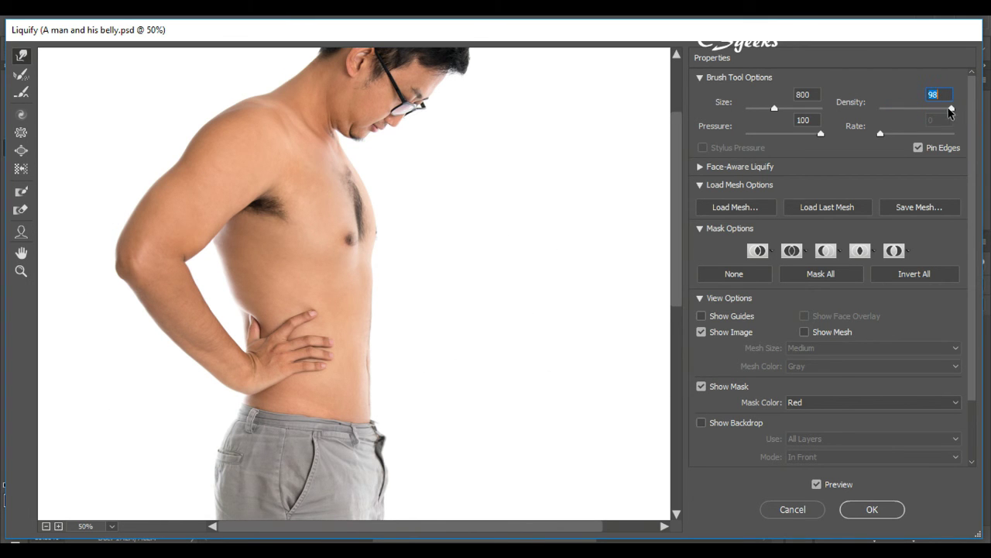
{"action": "mouse_move", "coordinate": [209, 309]}
{"action": "left_mouse_down"}
{"action": "mouse_move", "coordinate": [197, 309]}
{"action": "mouse_move", "coordinate": [231, 326]}
{"action": "mouse_move", "coordinate": [210, 310]}
{"action": "left_mouse_up"}
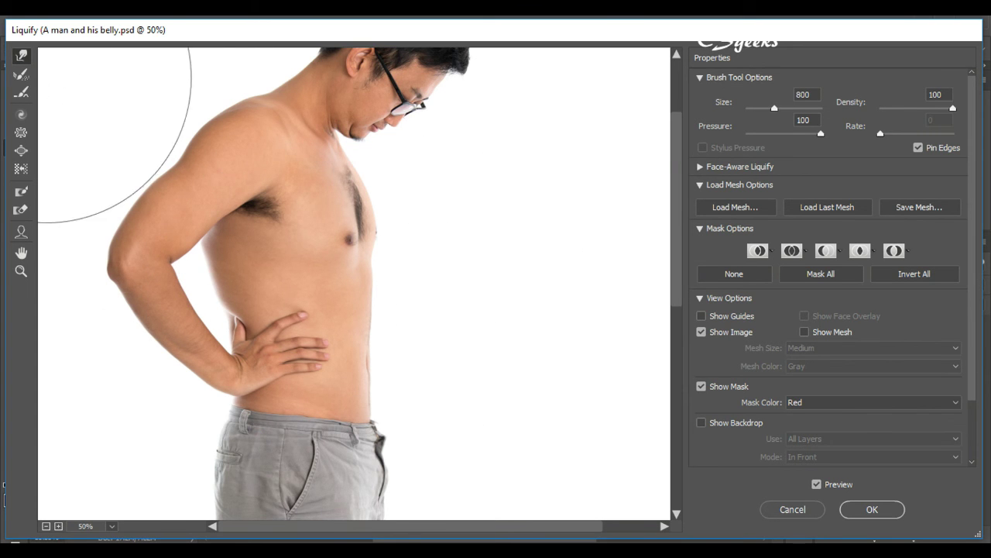
{"action": "key", "text": "bracketleft"}
{"action": "key", "text": "bracketleft"}
{"action": "key", "text": "bracketleft"}
{"action": "key", "text": "bracketleft"}
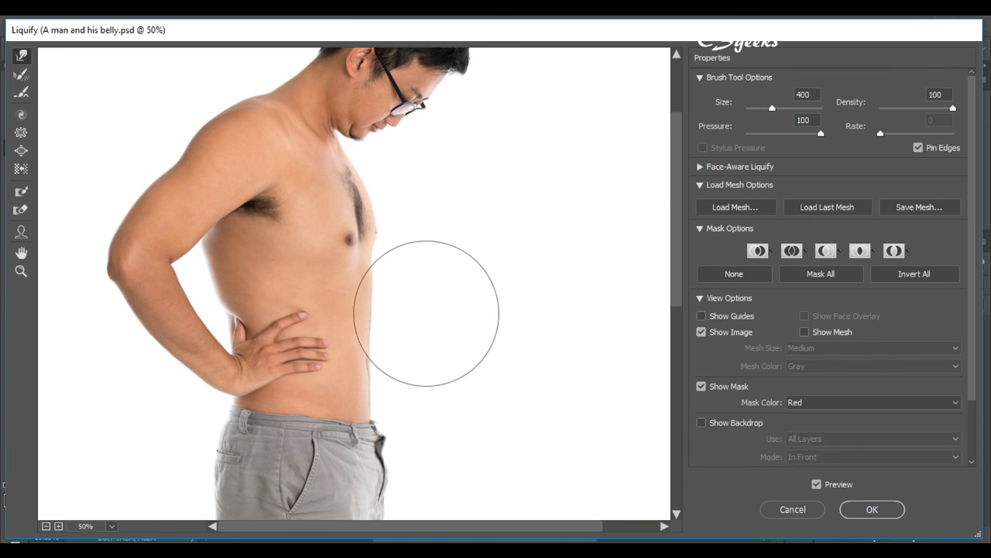
{"action": "key", "text": "bracketright"}
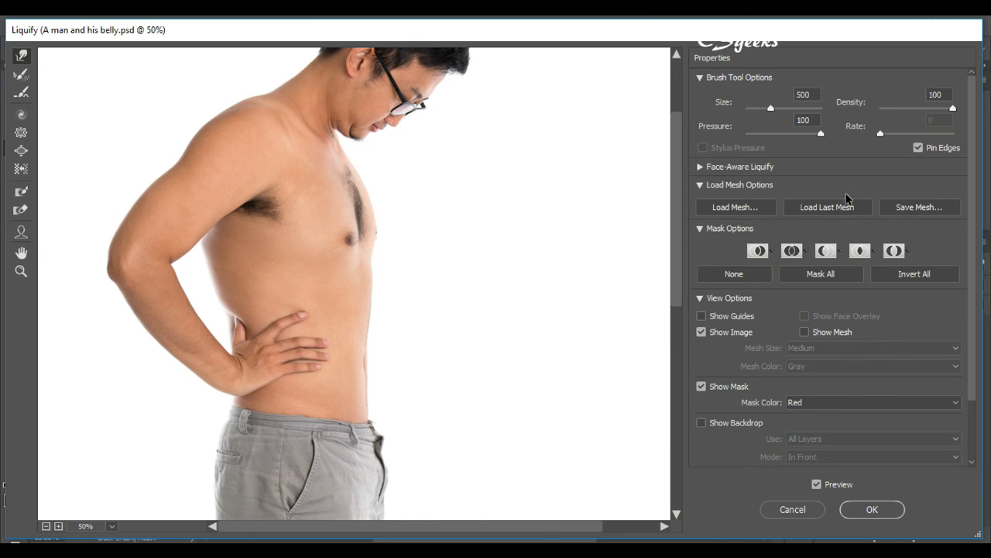
Step: Save the current Liquify distortion as the mesh Liquify1.msh
{"action": "left_click", "coordinate": [904, 204]}
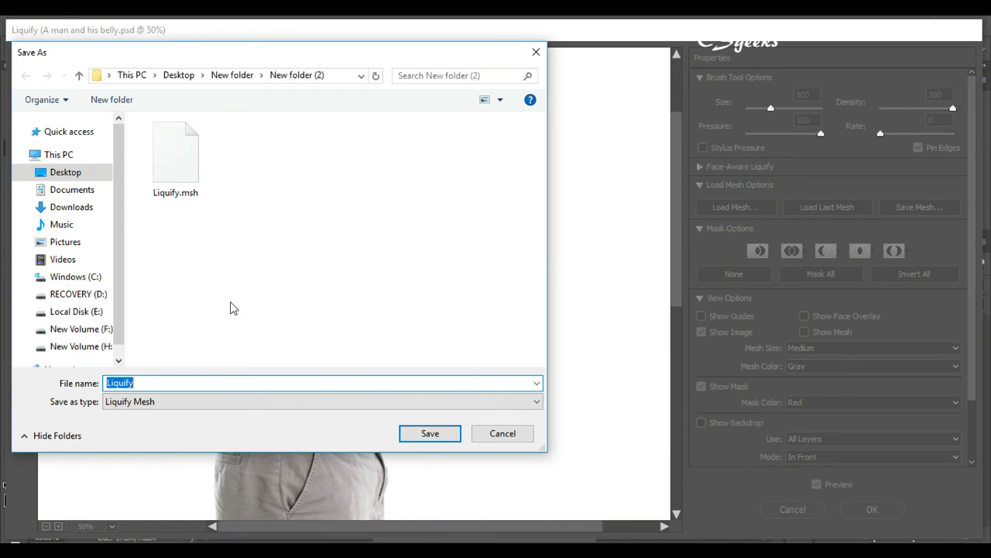
{"action": "left_click", "coordinate": [155, 382]}
{"action": "left_click", "coordinate": [430, 435]}
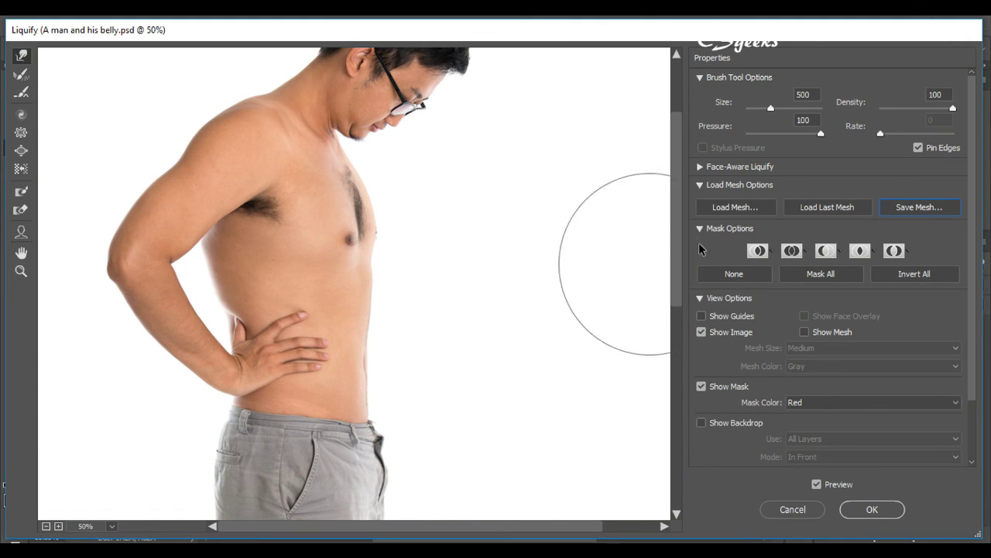
Step: Load the older Liquify.msh mesh, then reload Liquify1.msh
{"action": "left_click", "coordinate": [732, 206]}
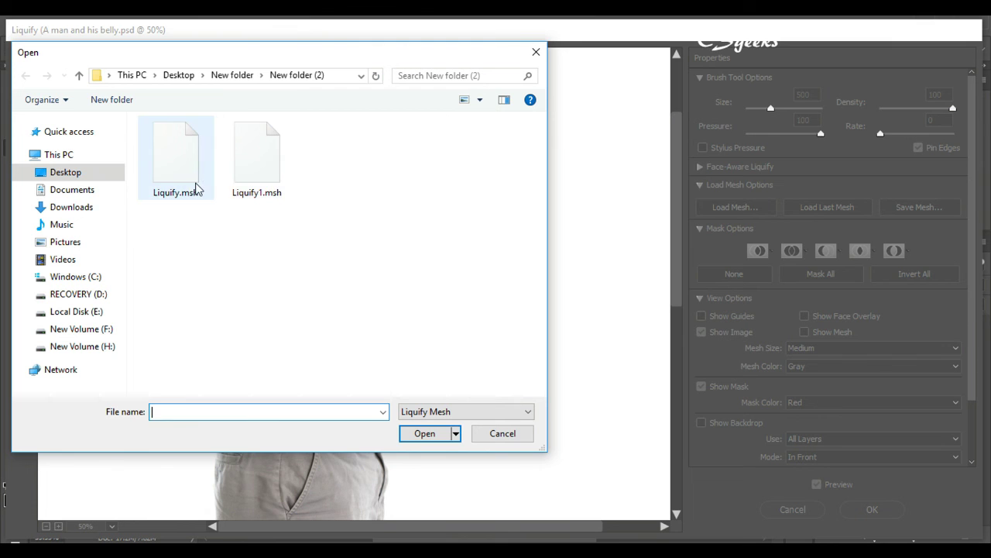
{"action": "left_click", "coordinate": [259, 186]}
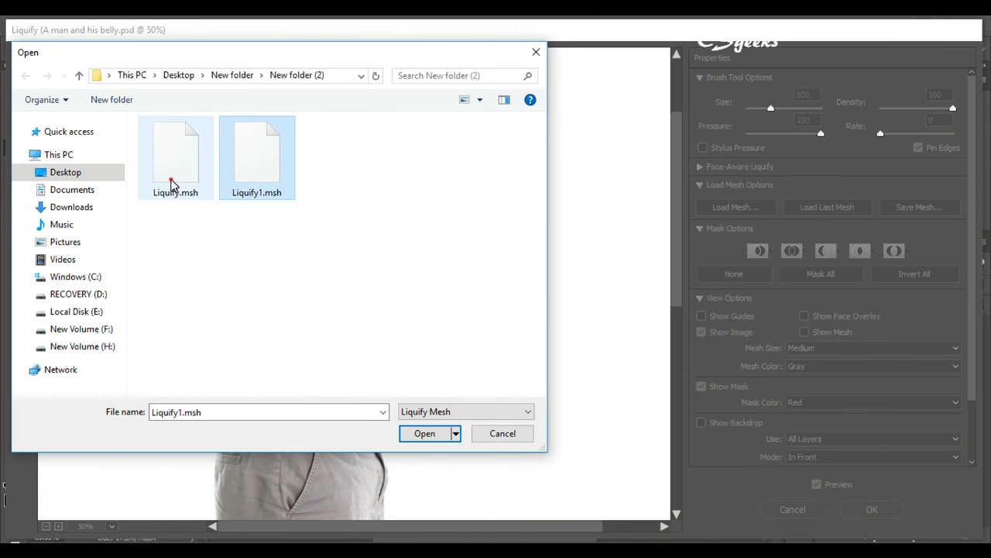
{"action": "left_click", "coordinate": [171, 179]}
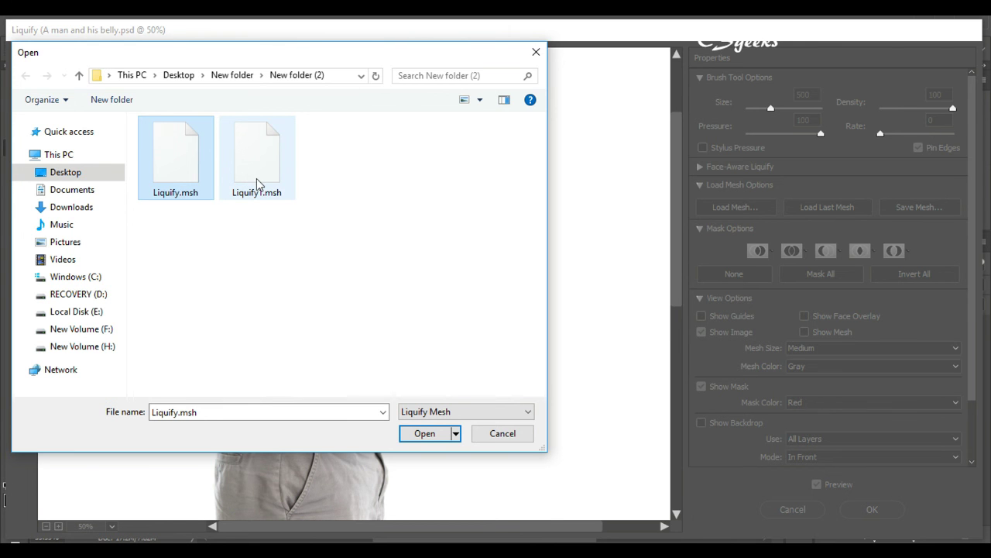
{"action": "left_click", "coordinate": [416, 437]}
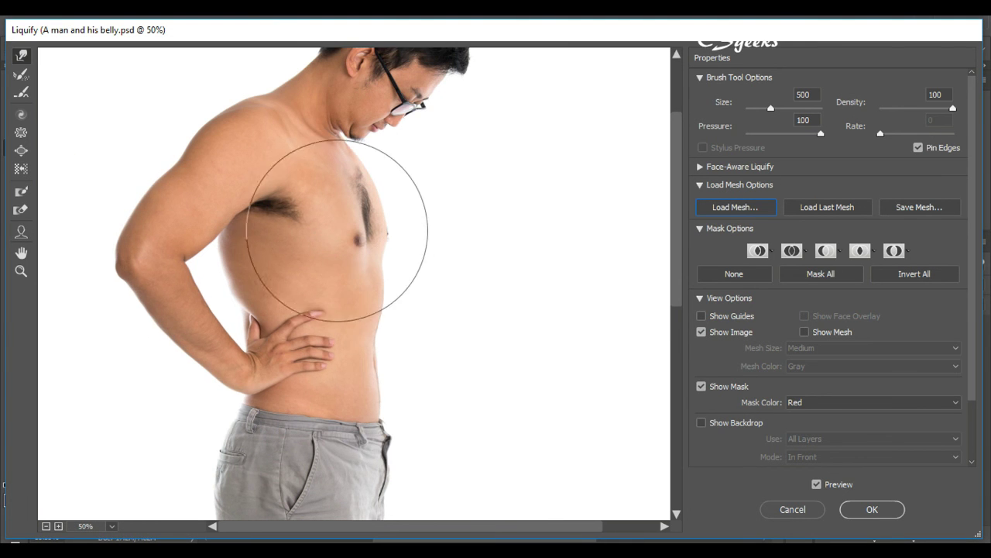
{"action": "left_click", "coordinate": [735, 207]}
{"action": "left_click", "coordinate": [260, 189]}
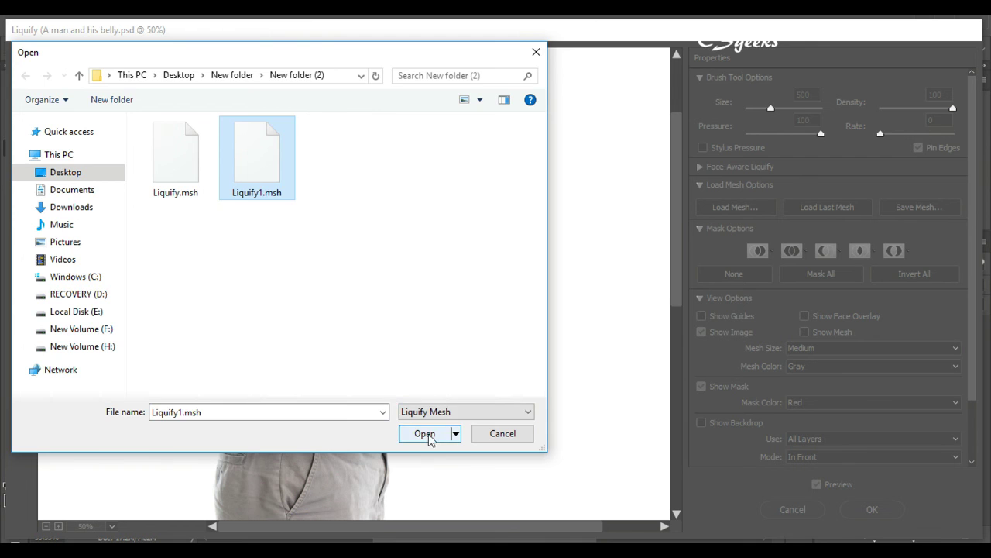
{"action": "left_click", "coordinate": [426, 436]}
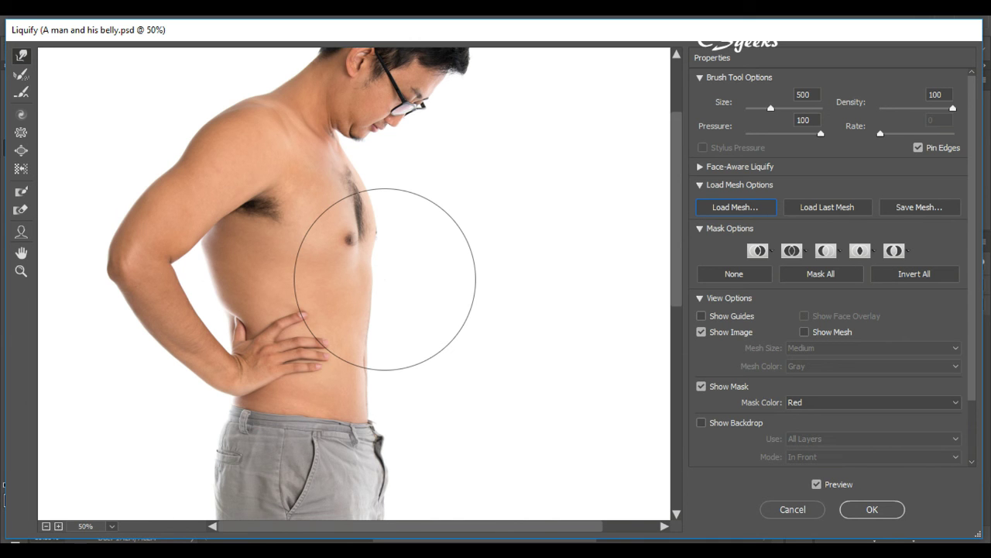
Step: Apply Liquify as a smart filter on Layer 0 and toggle it off and on to compare
{"action": "left_click", "coordinate": [871, 508]}
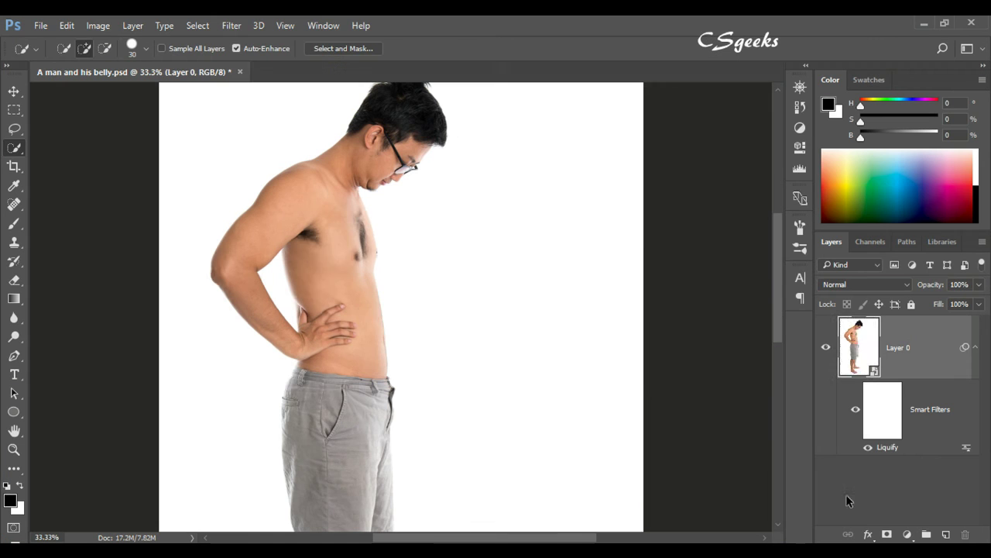
{"action": "left_click", "coordinate": [855, 411]}
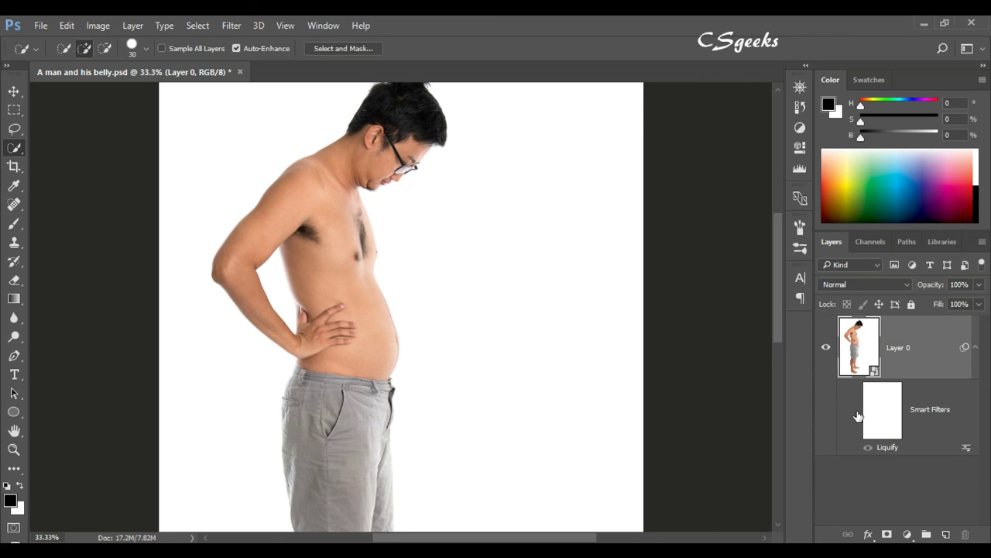
{"action": "left_click", "coordinate": [857, 413]}
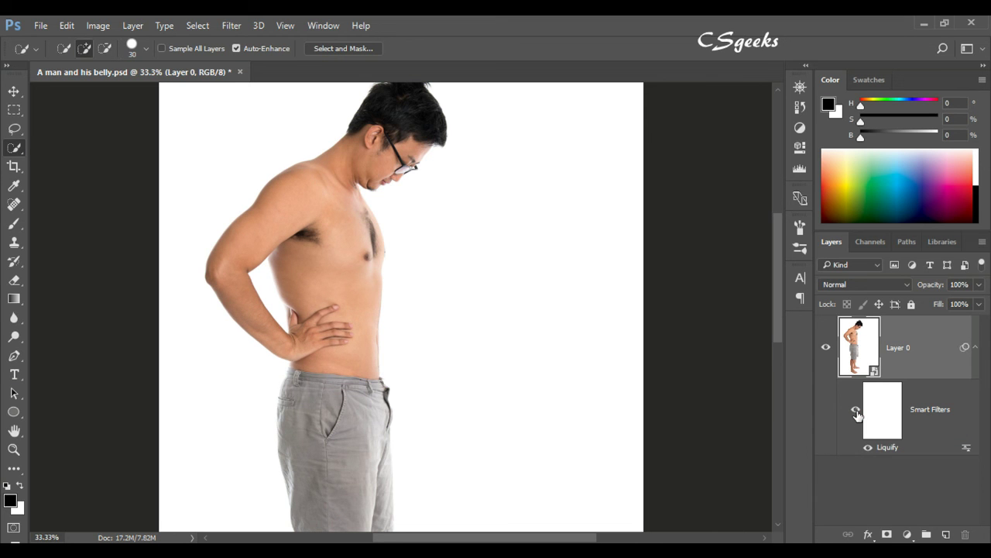